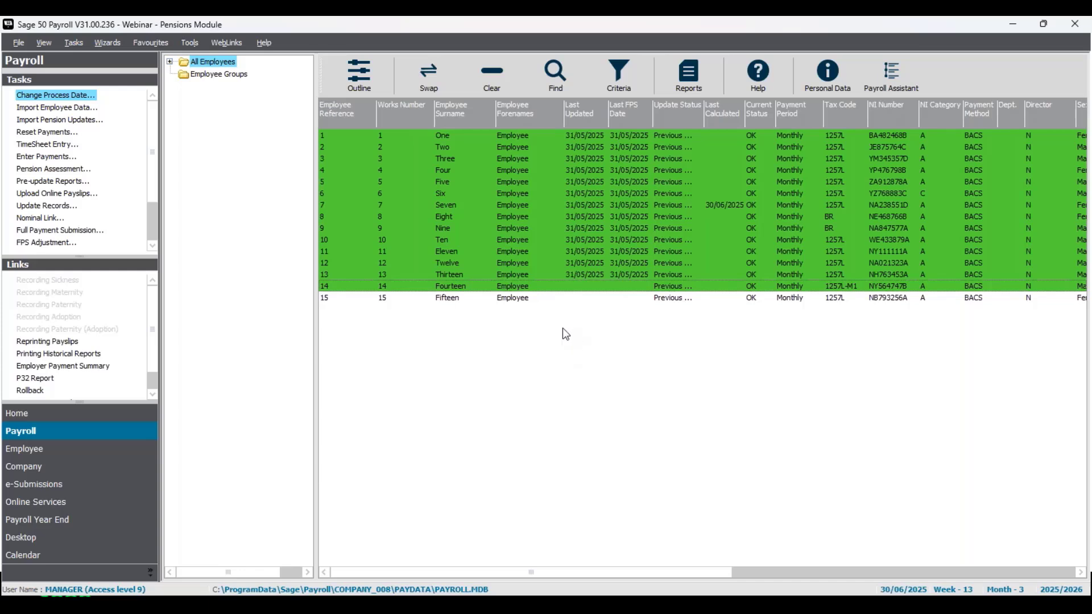
- Toggle Employee Fourteen out of and back into the selection, and Employee Fifteen in and back out
ctrl+click(569, 287)
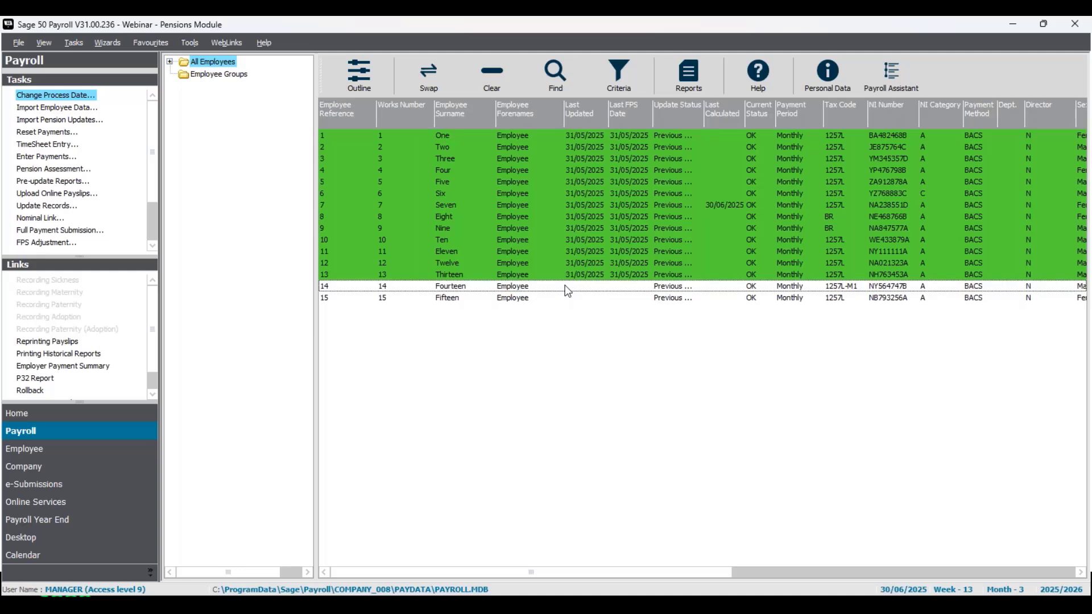
ctrl+click(560, 288)
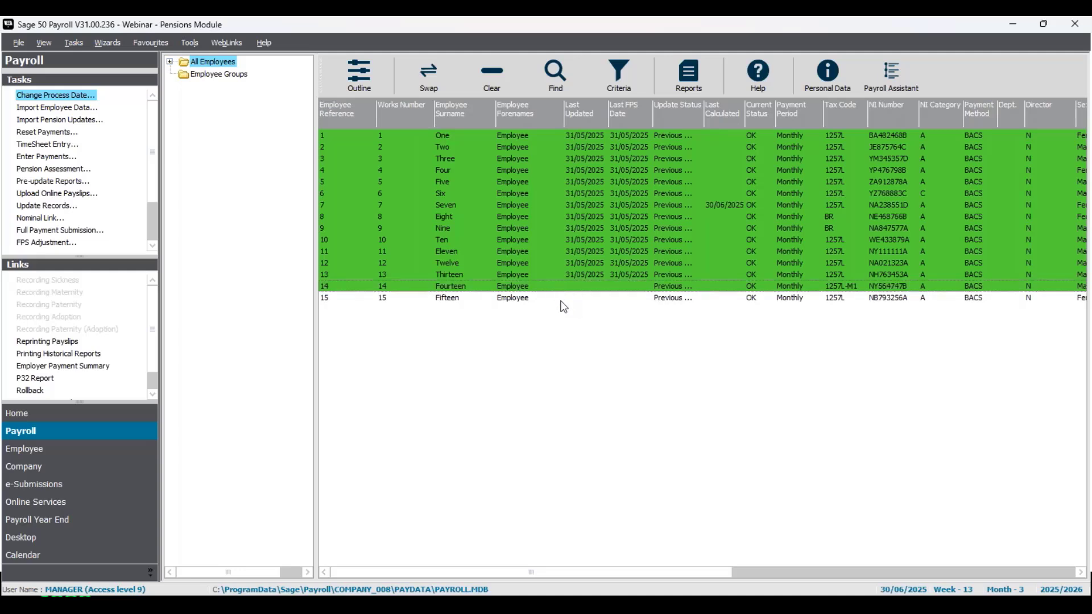
ctrl+click(550, 299)
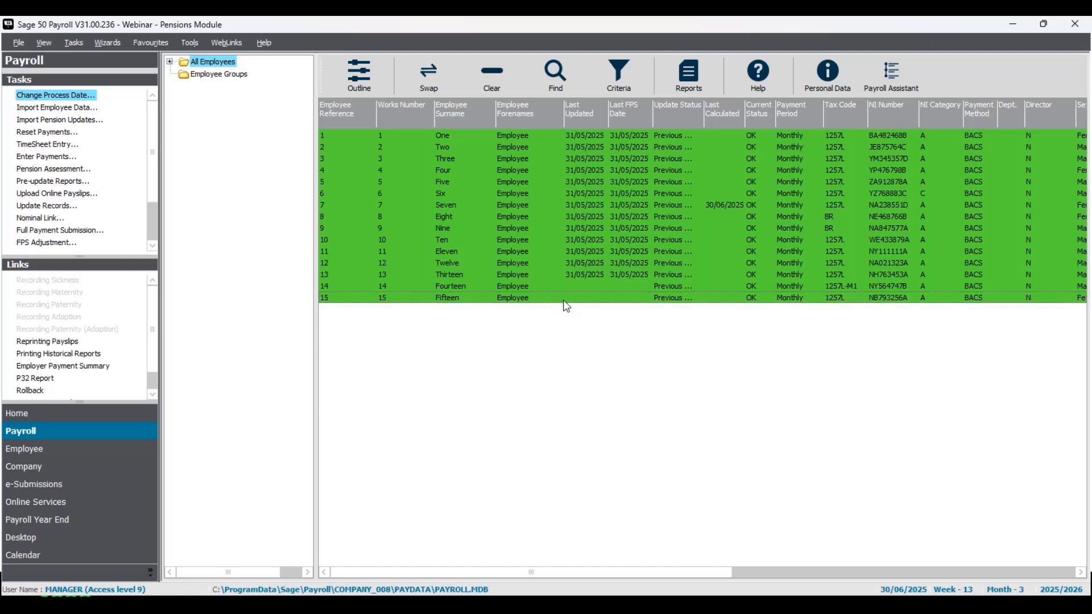
ctrl+click(563, 301)
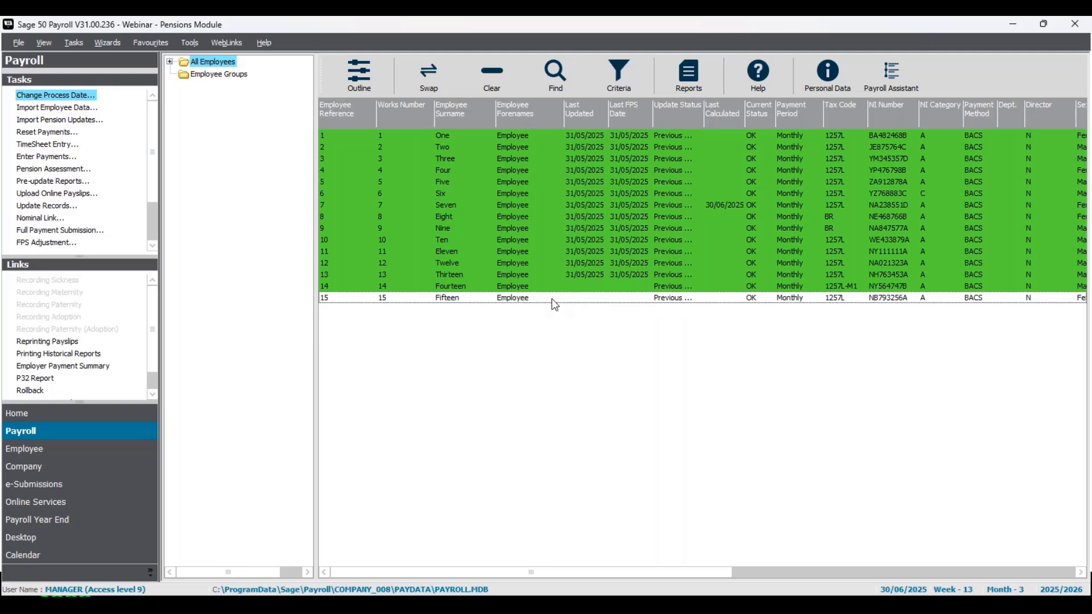
- Start the pension assessment for Employees One to Fourteen and agree to a backup with the preselected file types
click(72, 170)
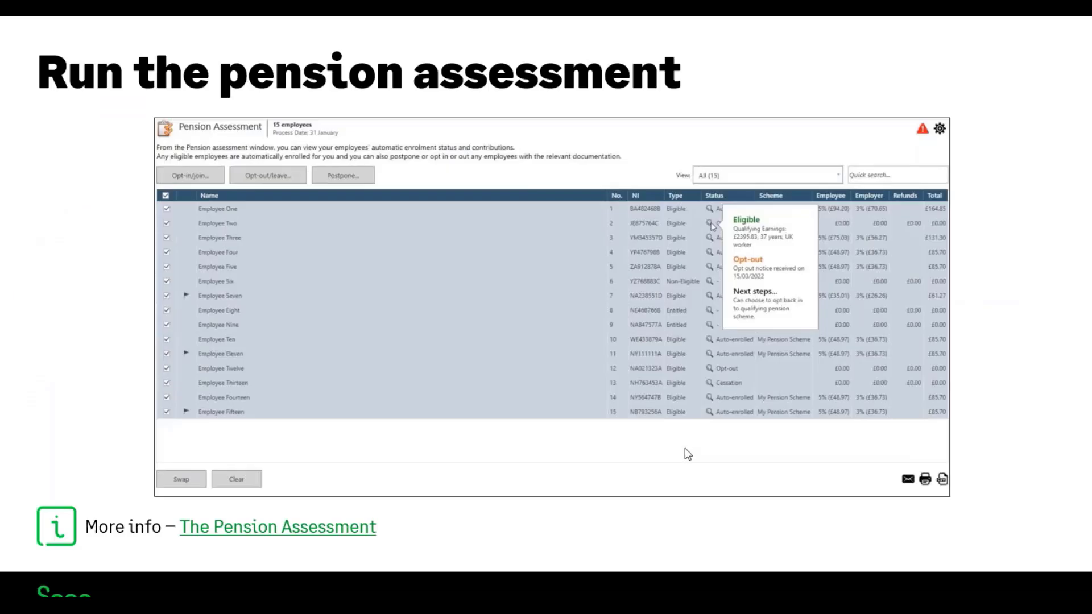
click(685, 449)
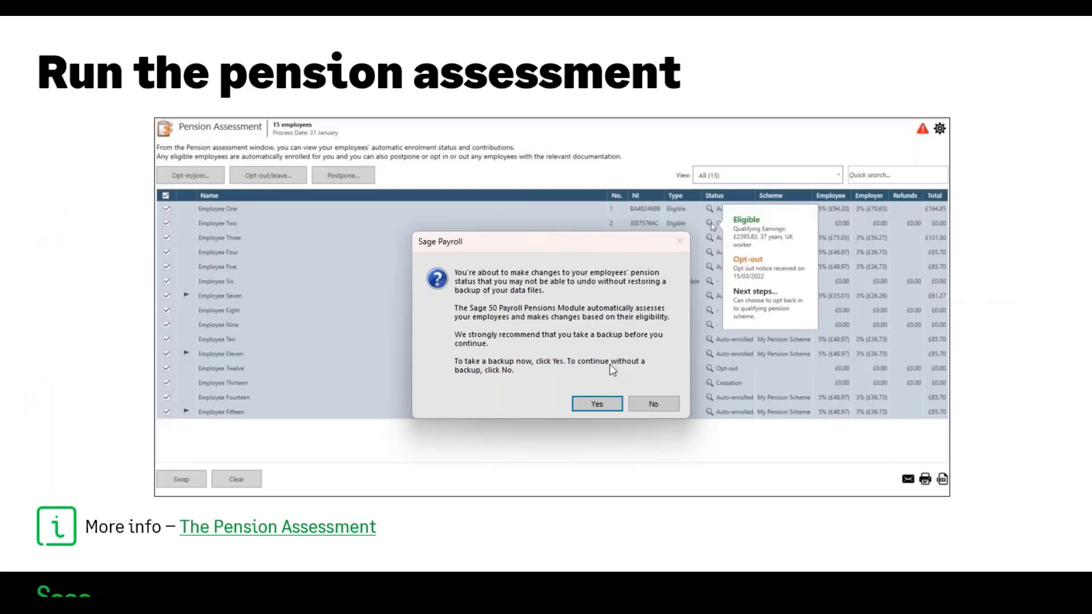
click(598, 404)
click(595, 431)
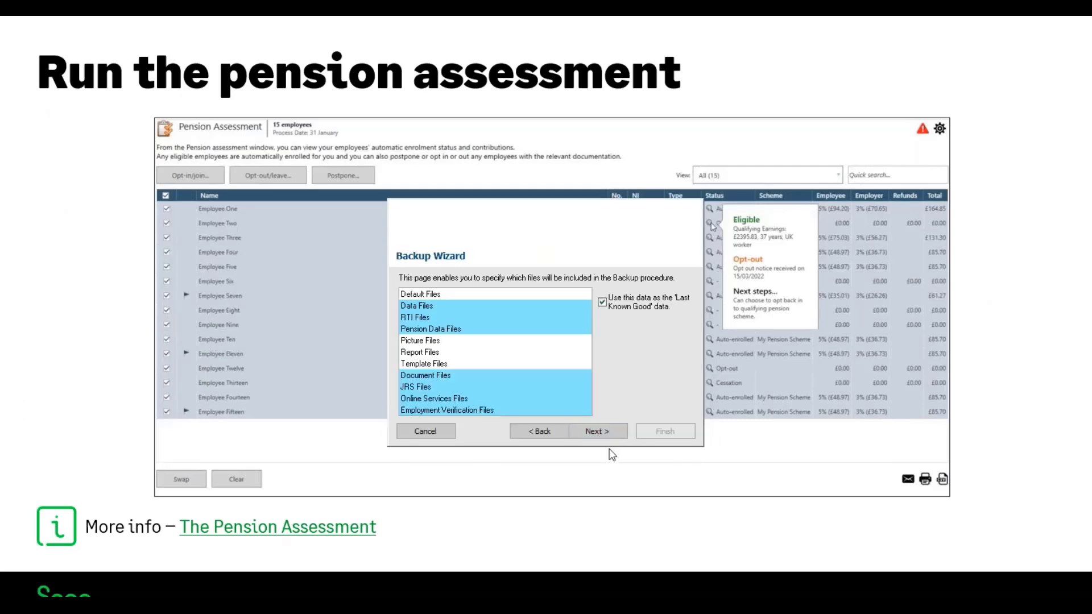
click(606, 432)
- Save the backup file in the Backups folder, adding the prefix Junemonthlypreassessment to the suggested file name
click(667, 360)
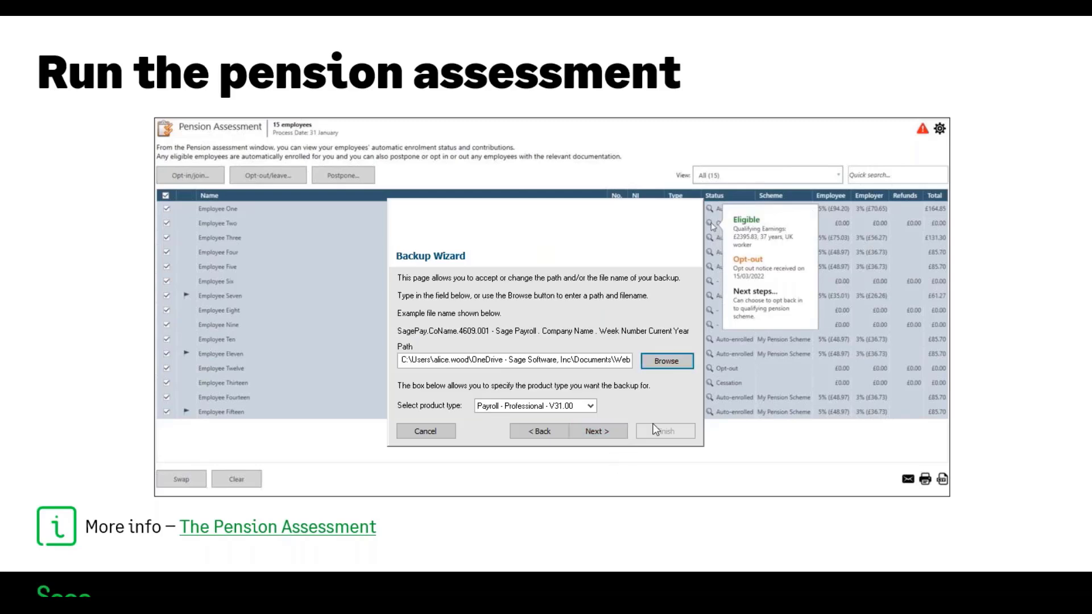
click(494, 472)
click(483, 471)
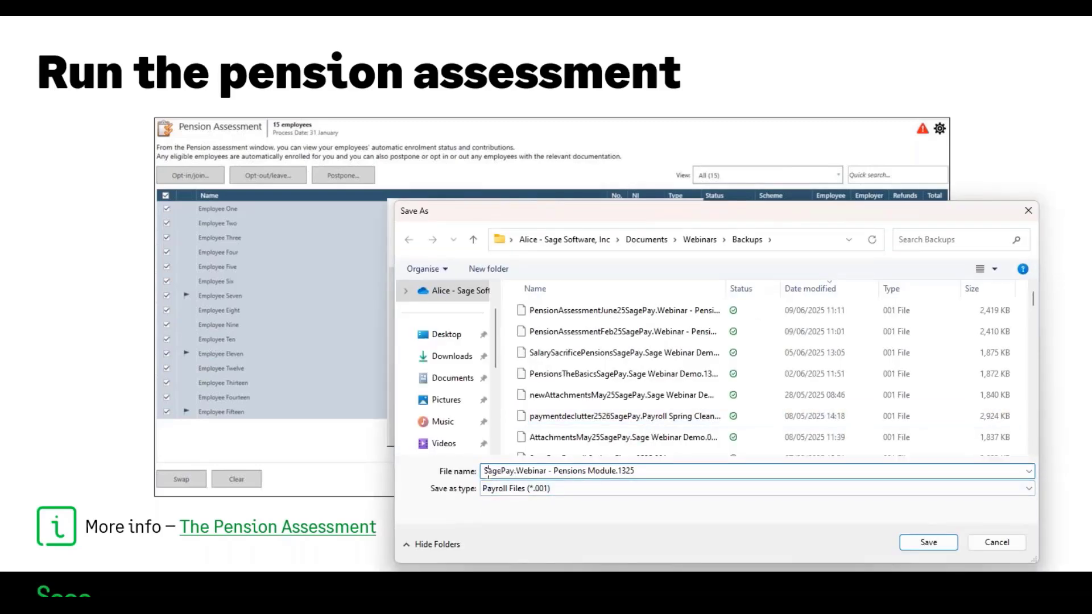
text(Junemonthly)
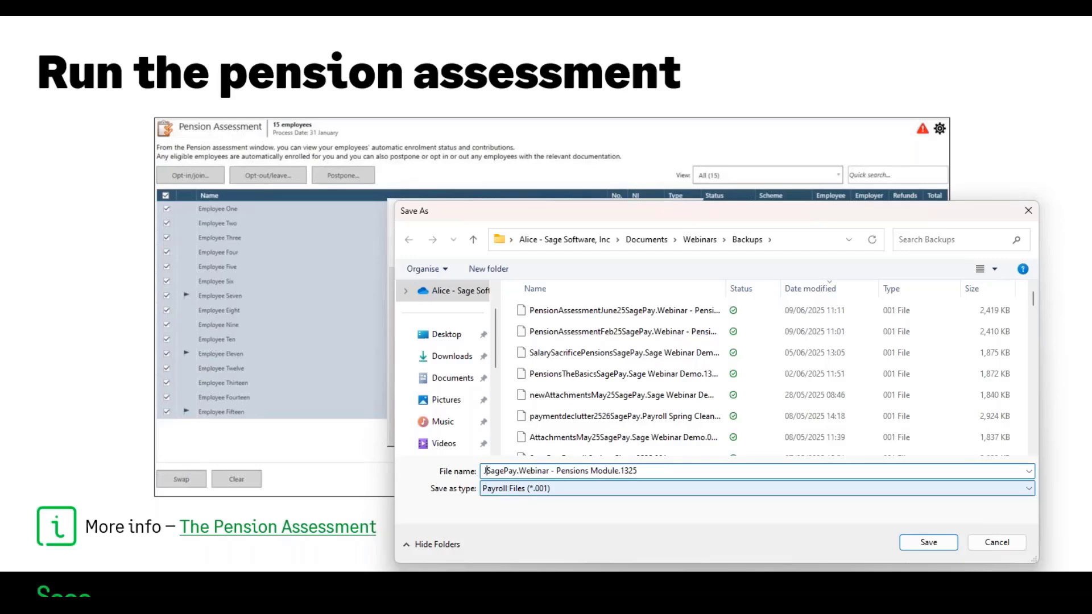
text(pensionas)
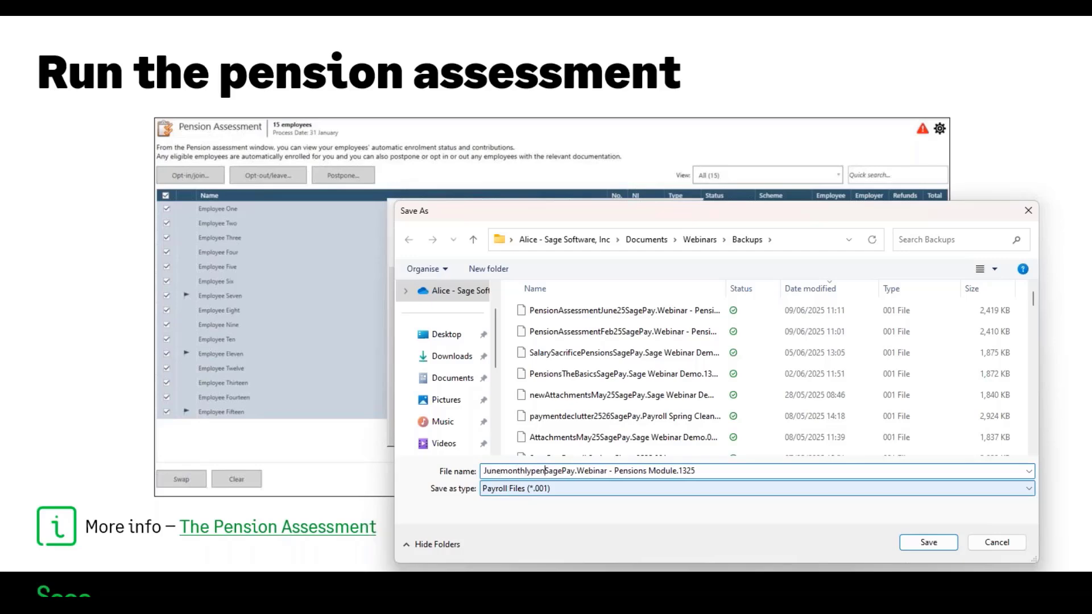
key(BackSpace)
key(BackSpace)
key(BackSpace)
key(BackSpace)
key(BackSpace)
key(BackSpace)
key(BackSpace)
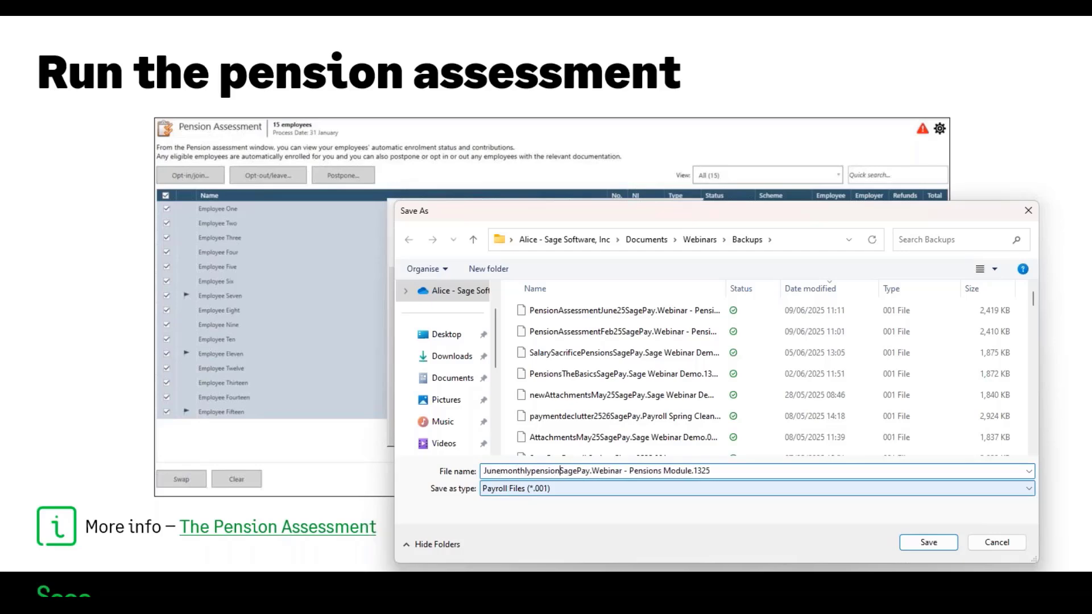
text(reassessment)
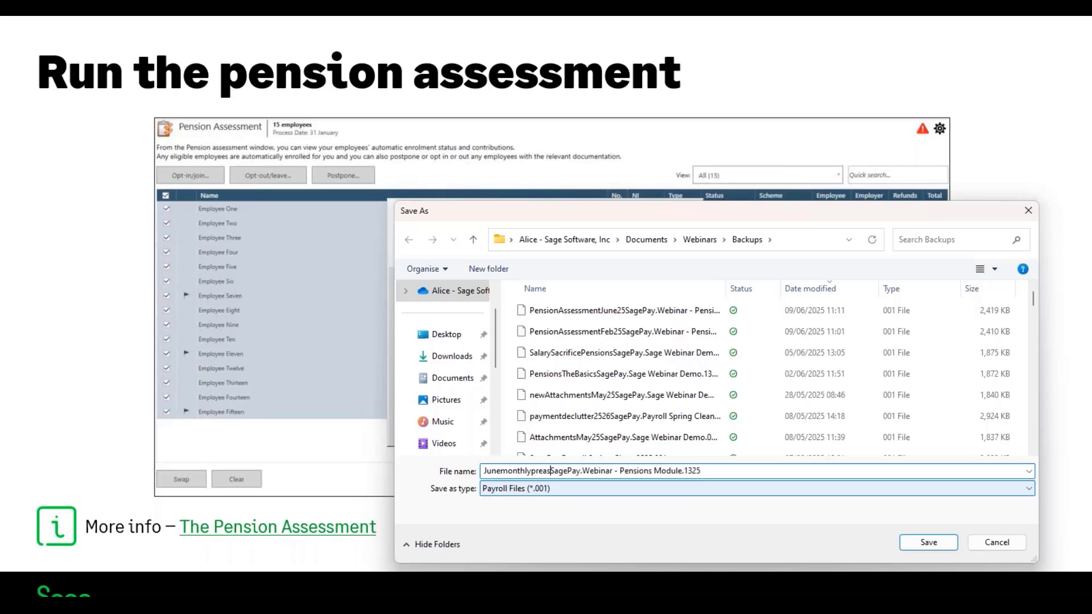
key(Return)
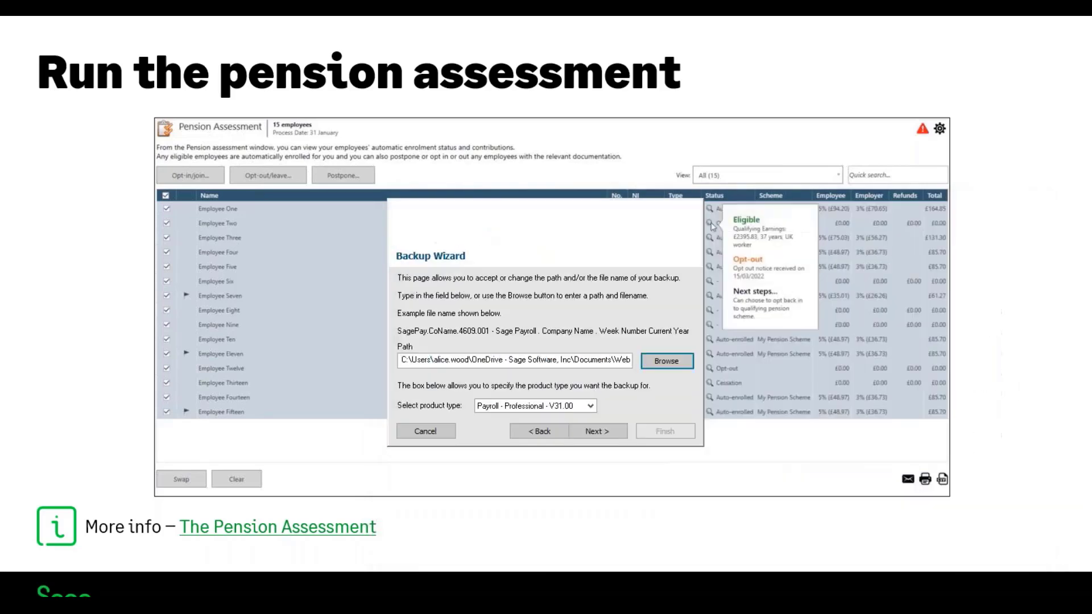
- Run the backup to completion and continue to the pension assessment
click(586, 431)
click(691, 433)
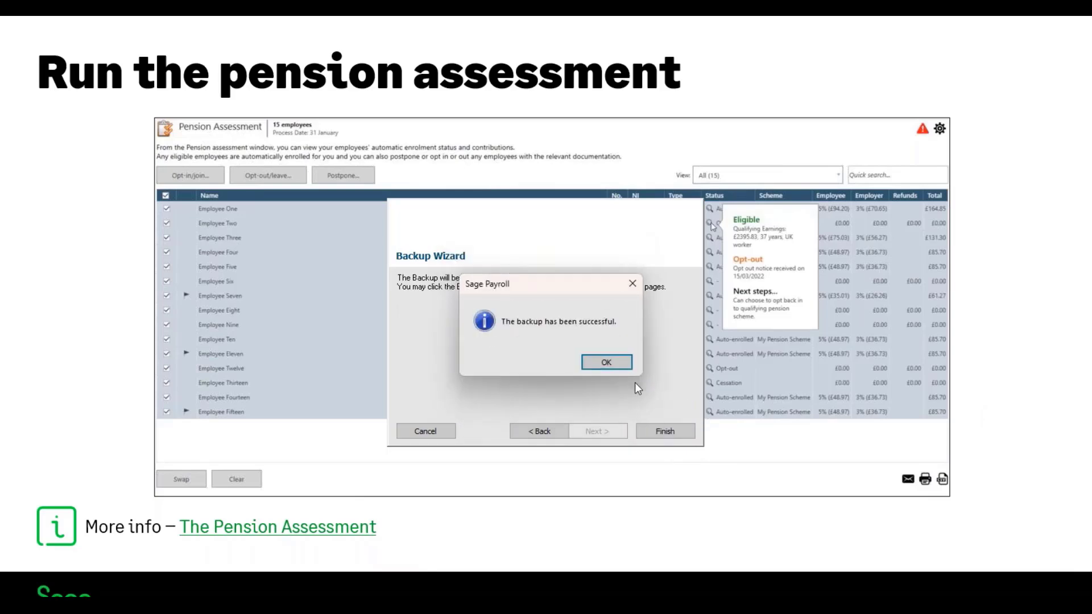
click(618, 364)
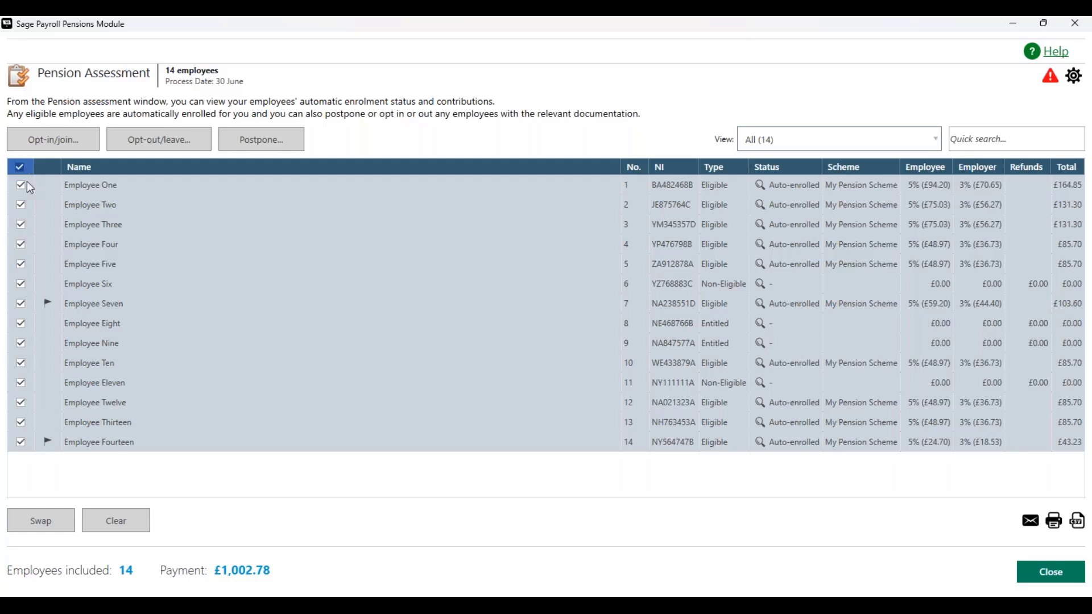
- Toggle the selection of all employees in the pension assessment, leaving everyone deselected
click(20, 168)
click(20, 167)
click(20, 168)
- Include Employees One, Two and Three individually, and remove the three from the selection again
click(21, 204)
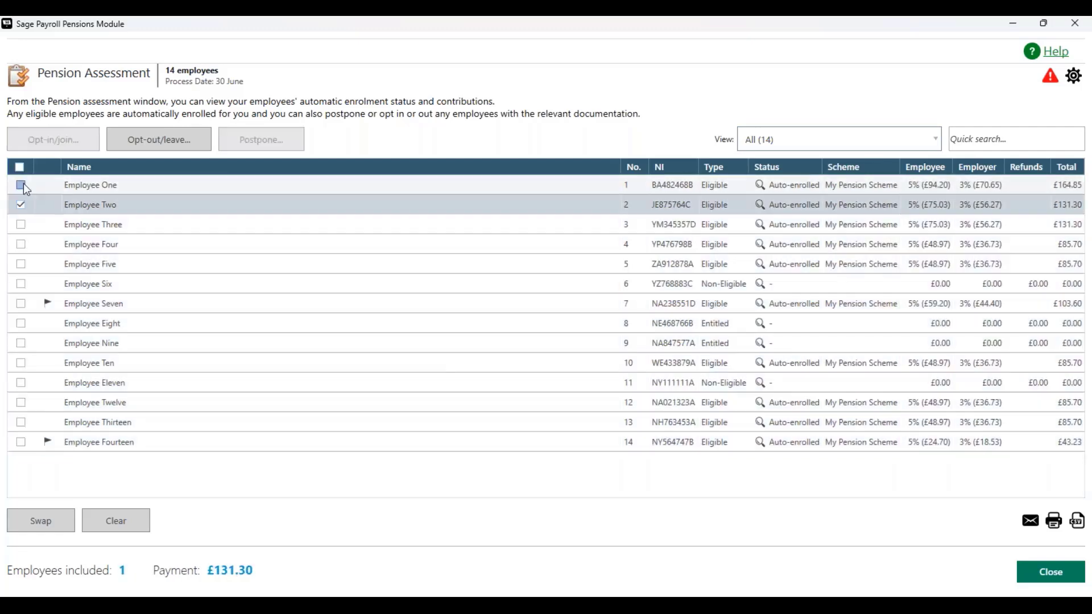
click(21, 185)
click(21, 226)
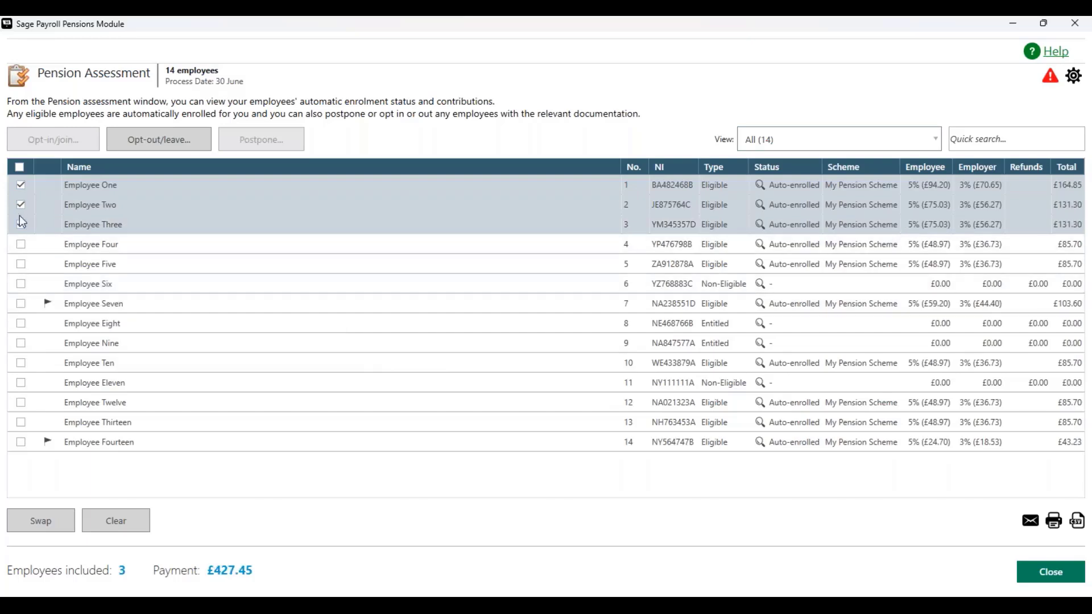
click(21, 224)
click(21, 206)
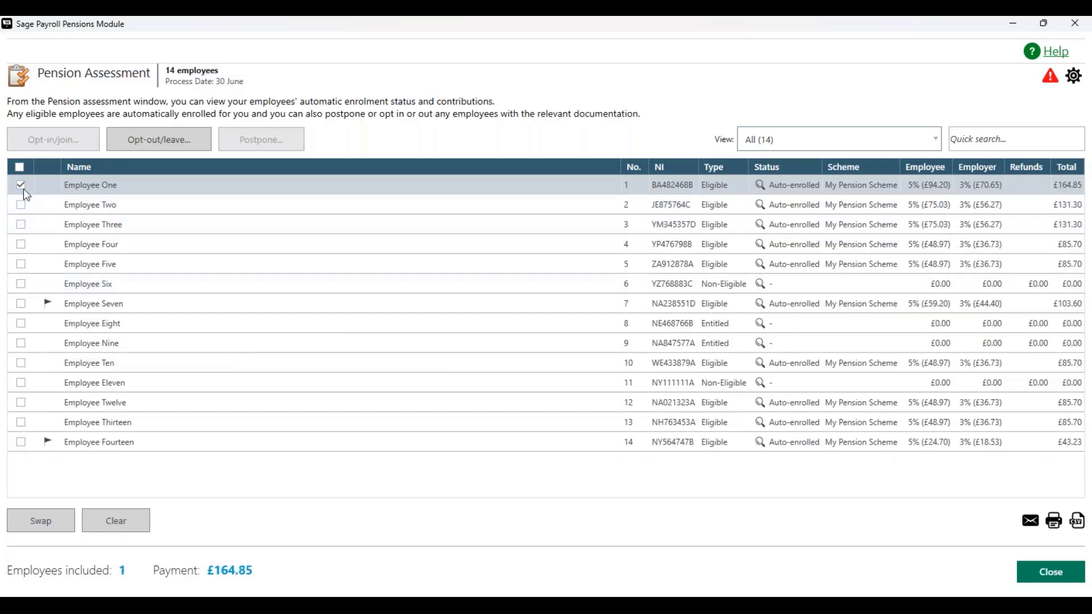
click(23, 187)
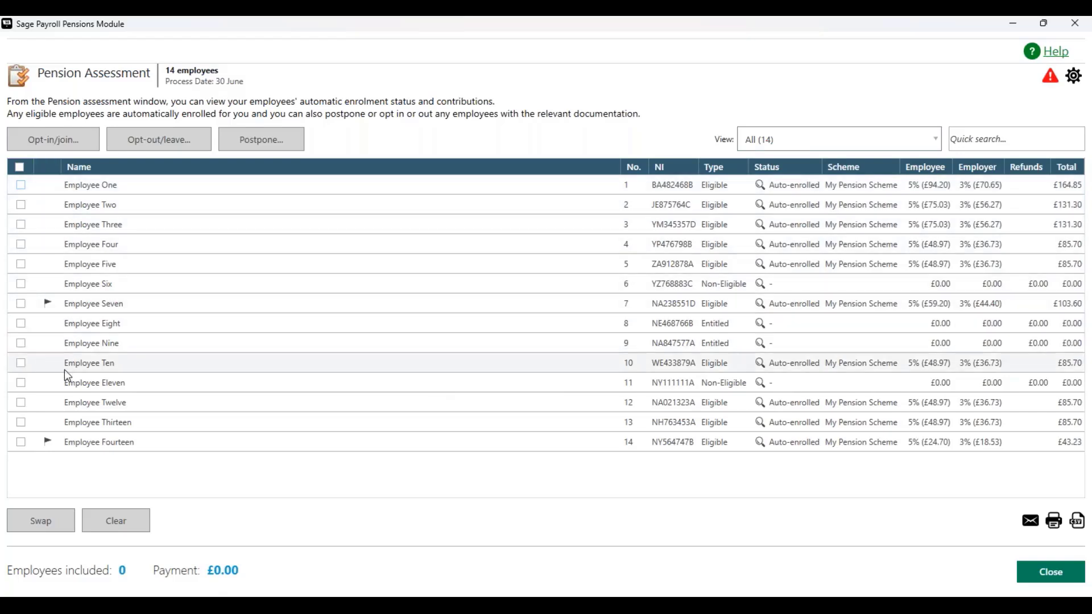
- Examine the flags beside Employees Seven and Fourteen and the status details of Employees Six, Eight, Nine and Eleven
mouse_move(62, 450)
mouse_move(55, 311)
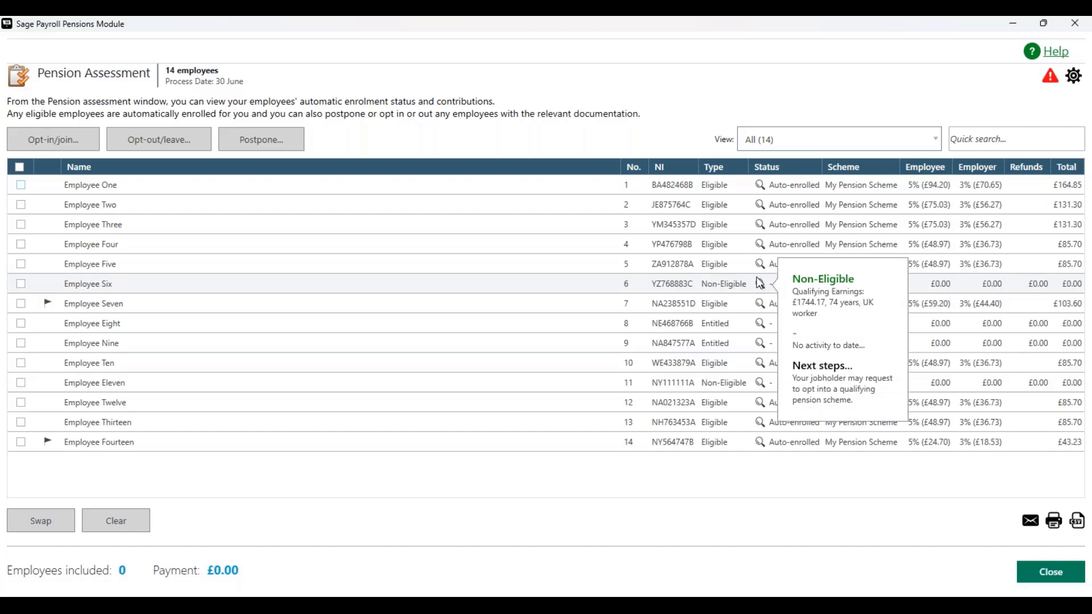
mouse_move(770, 284)
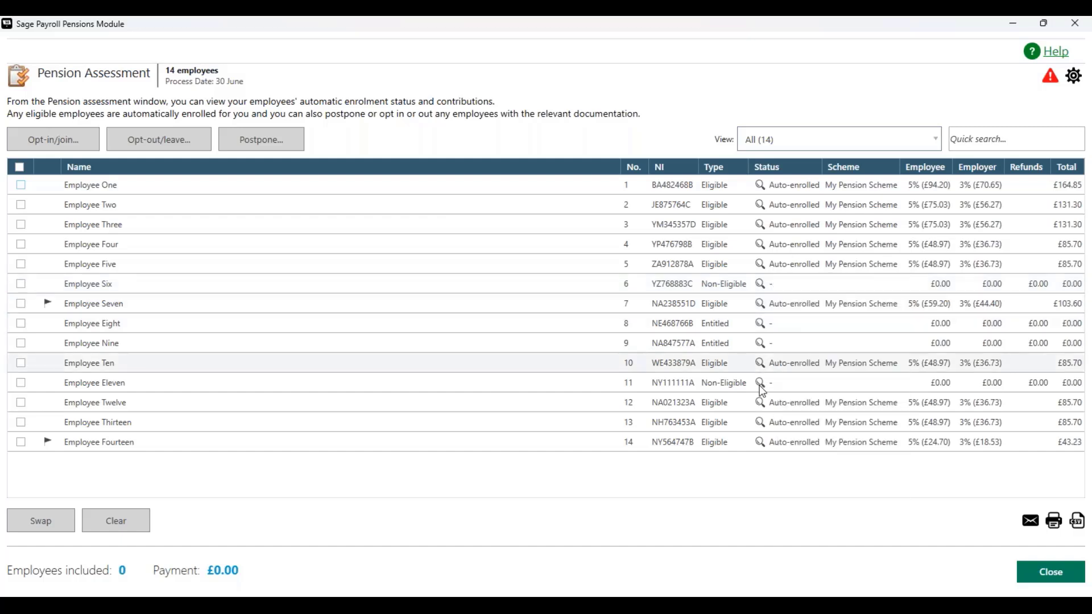
mouse_move(762, 392)
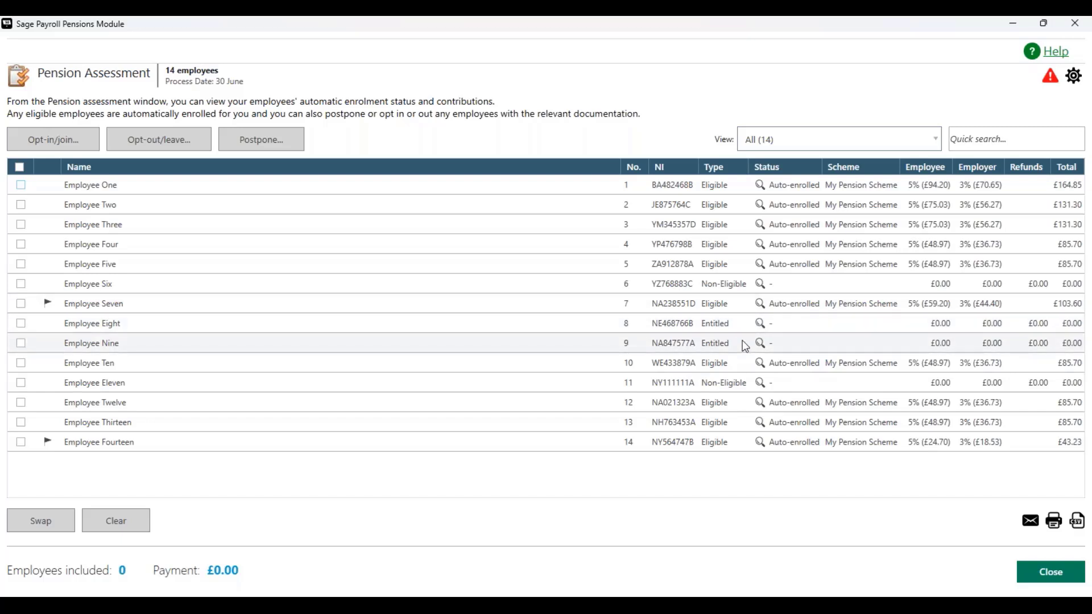
mouse_move(765, 328)
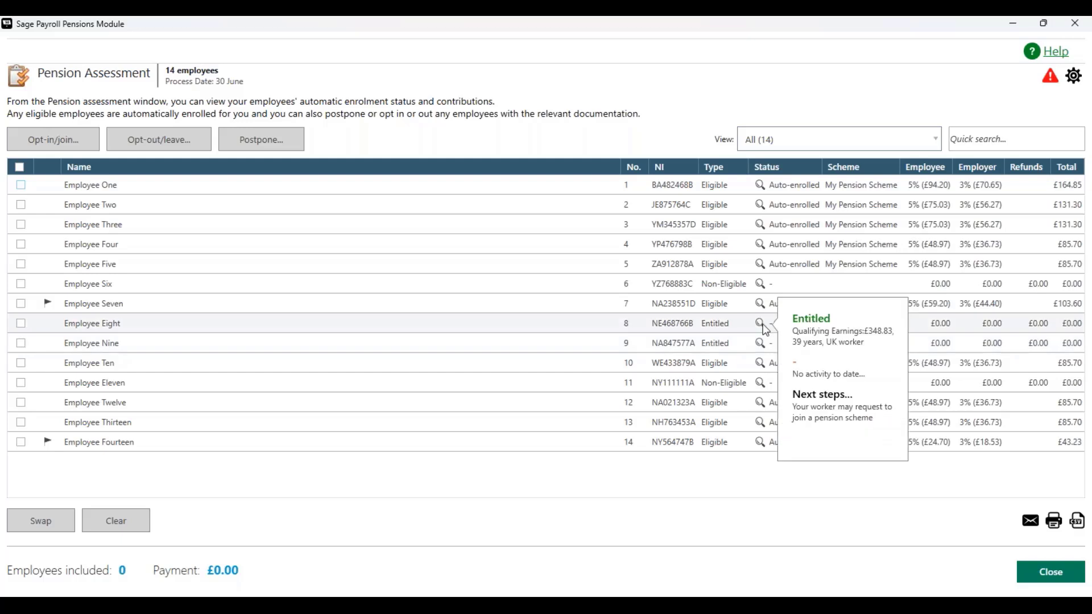
mouse_move(763, 348)
mouse_move(762, 290)
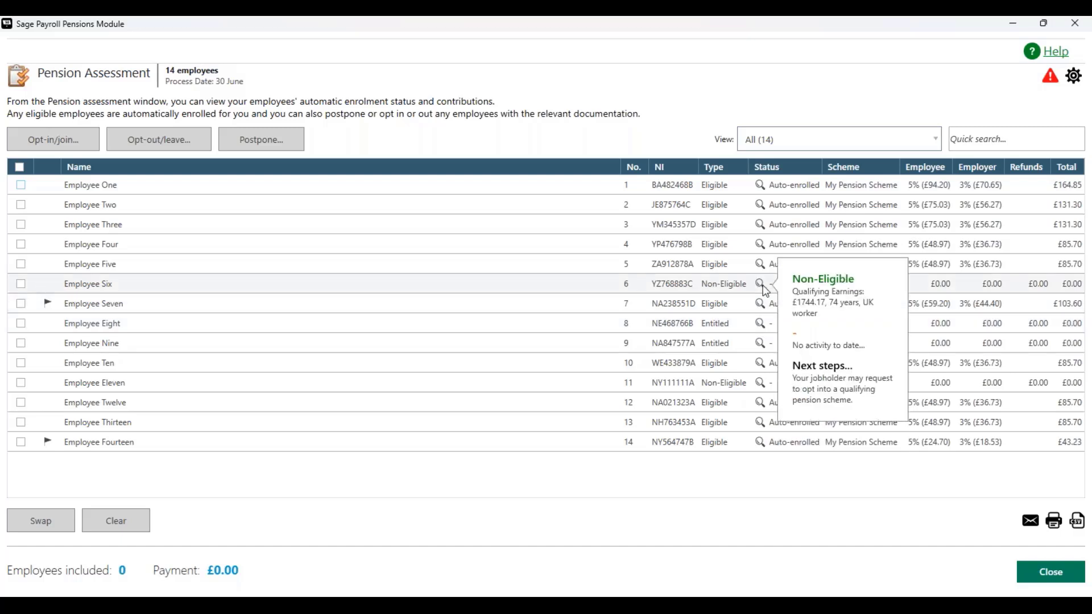
mouse_move(766, 392)
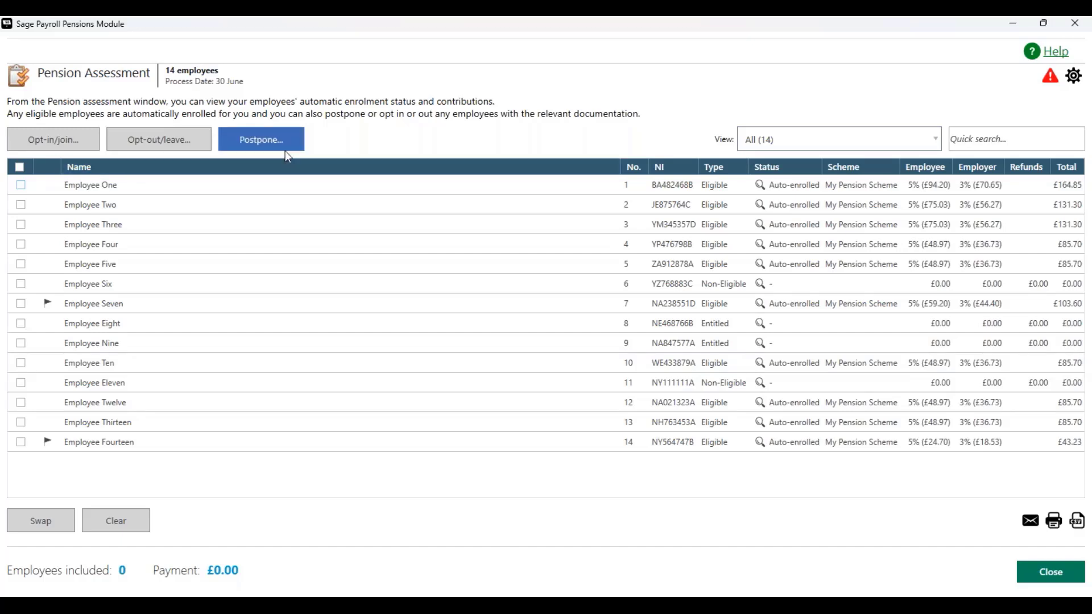
- Filter the assessment list to employees changed this period, and return the view to all employees
click(879, 144)
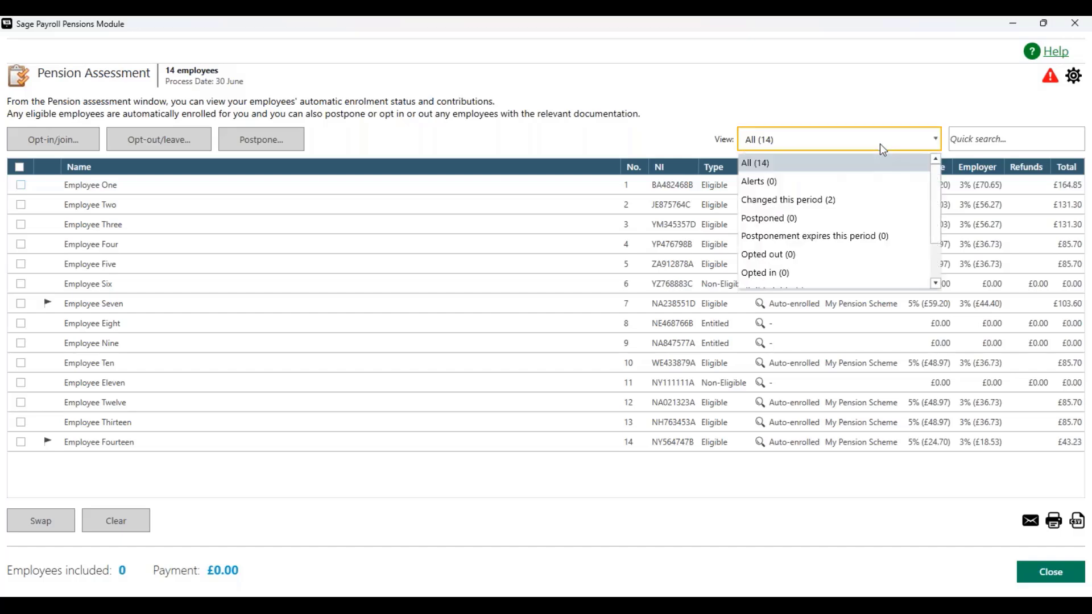
click(884, 200)
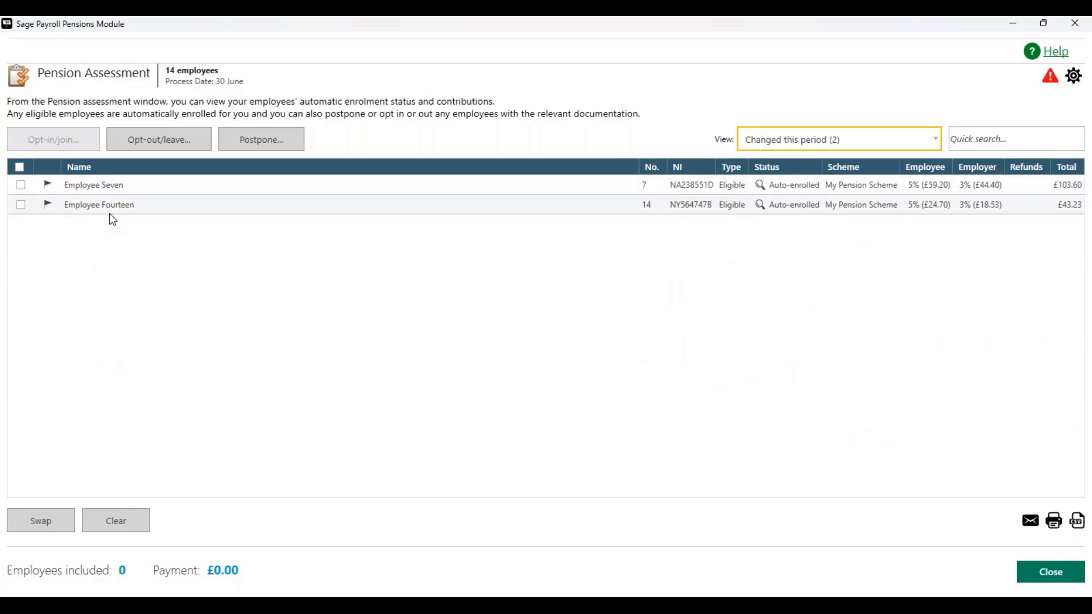
click(791, 141)
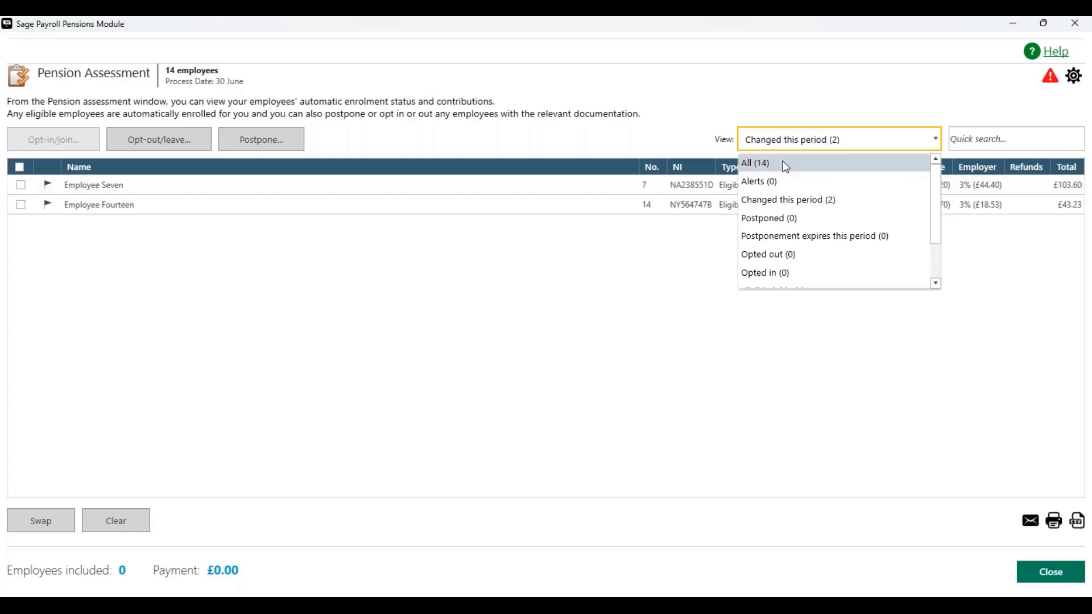
click(785, 165)
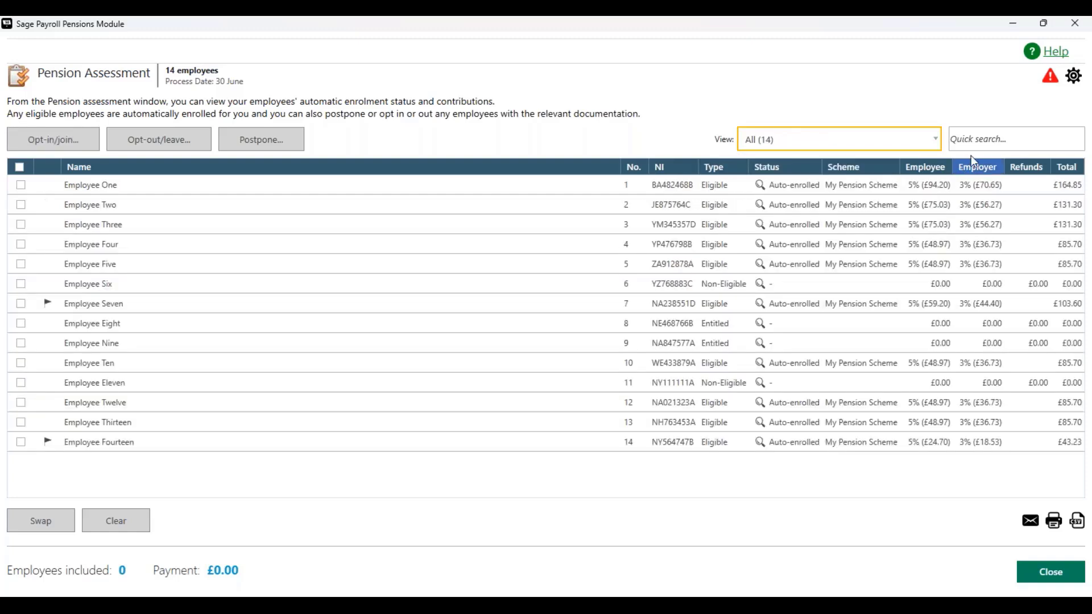
click(993, 138)
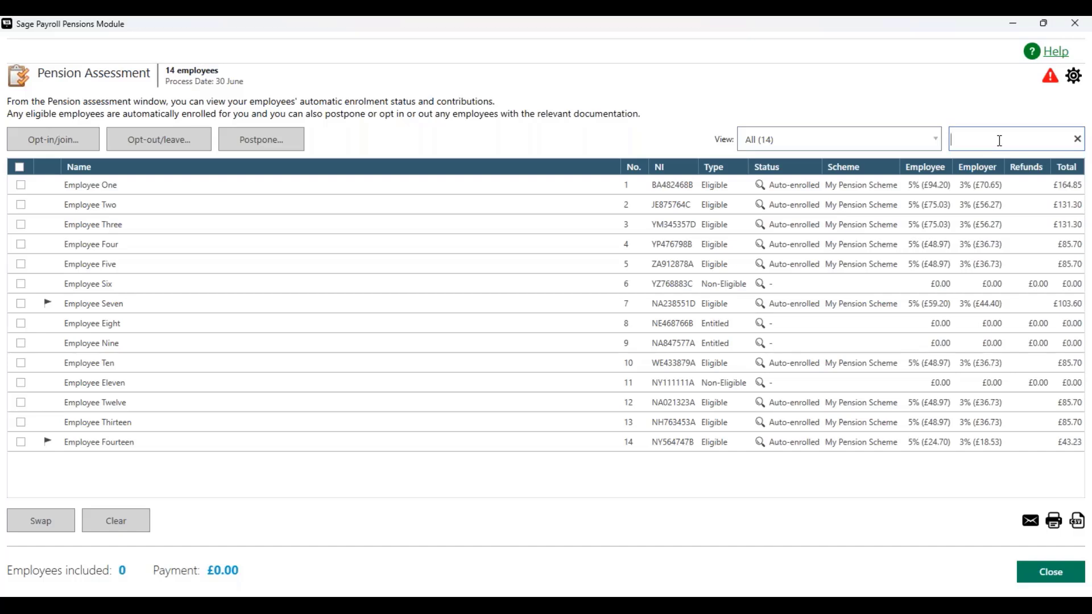
- Try Swap and Clear on the employee selection, finishing with all employees included
click(39, 521)
click(113, 528)
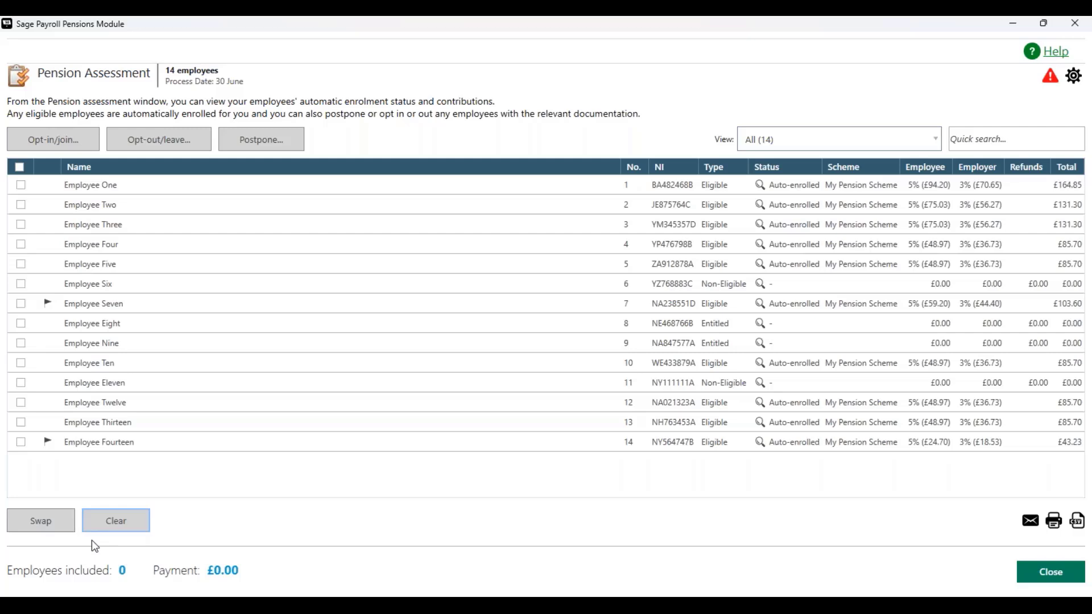
click(51, 520)
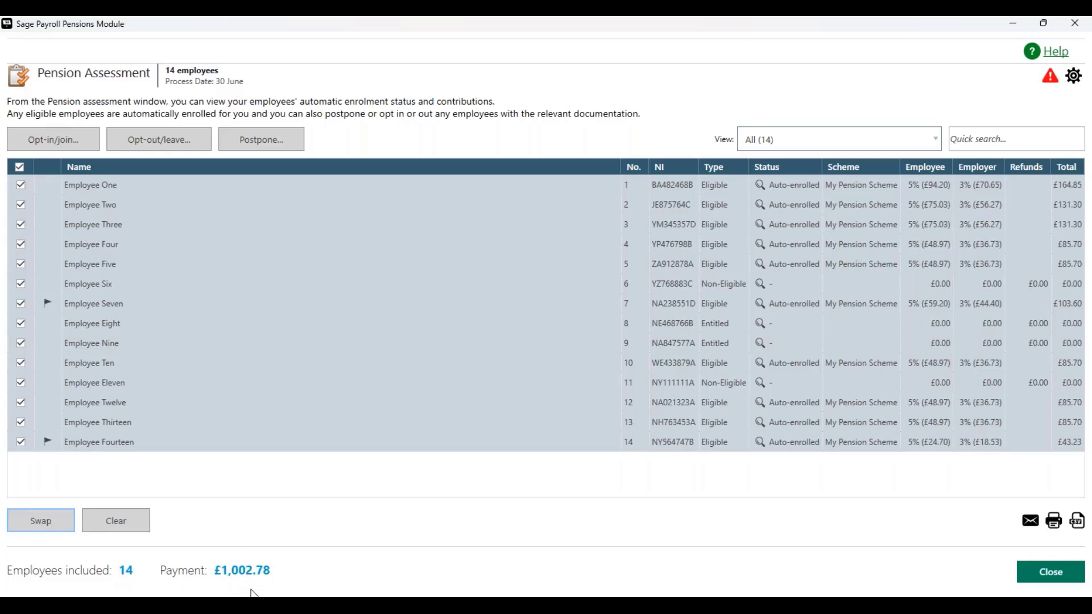
- Exclude Employees Eight, Six and Five from the pension assessment selection
click(21, 323)
click(21, 284)
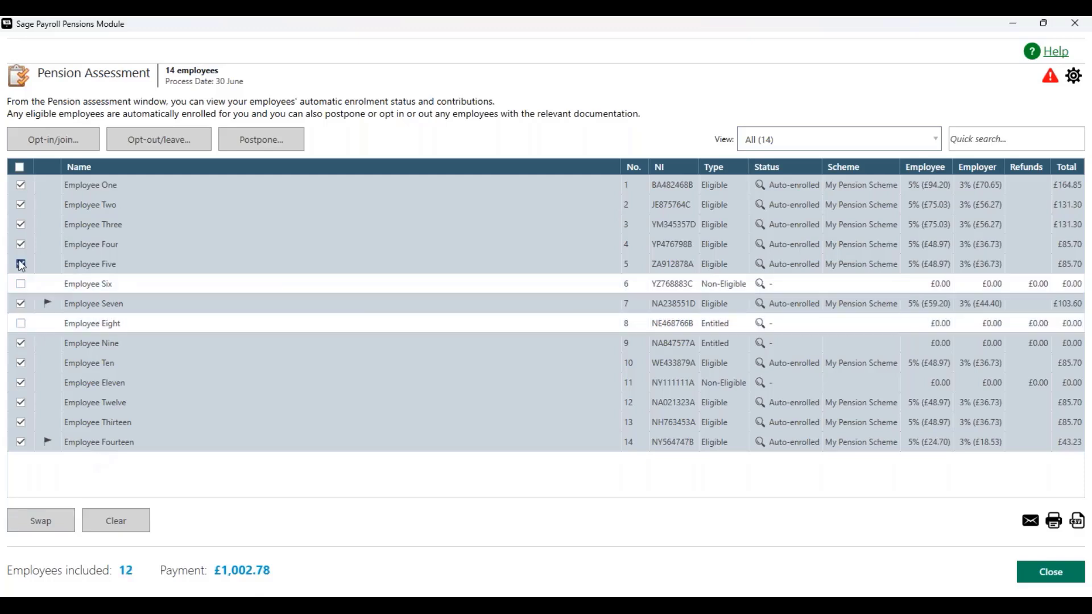
click(21, 263)
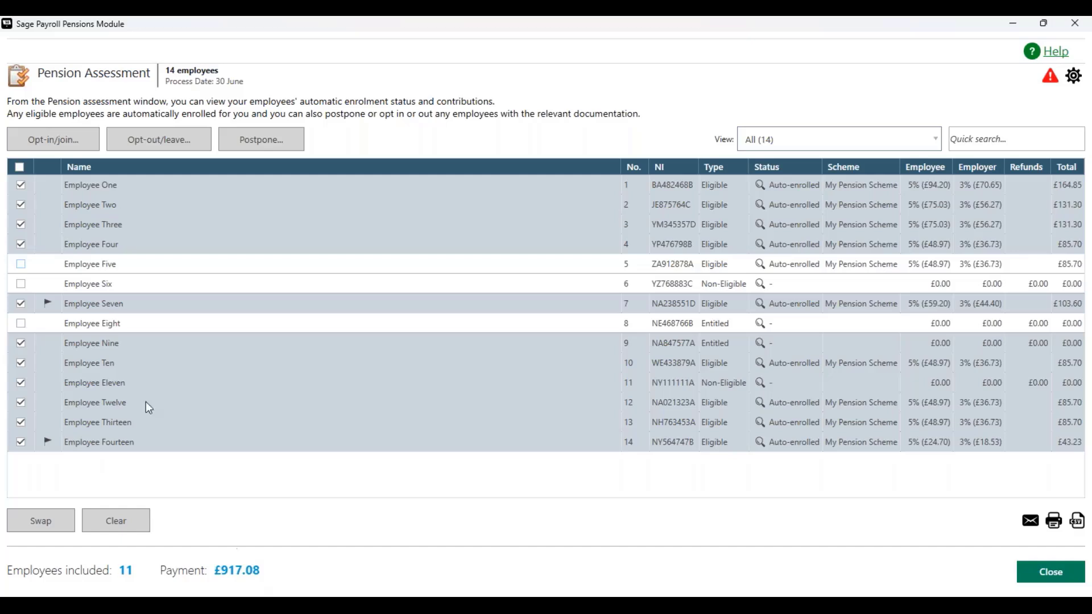
- Include every employee in the June pension assessment selection again
click(20, 166)
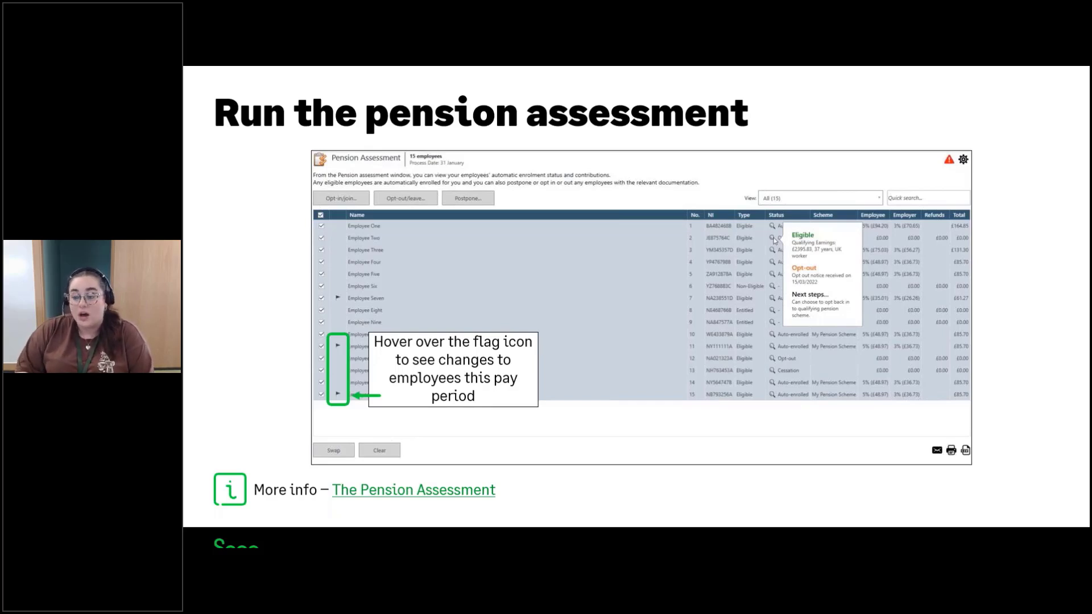
key(Right)
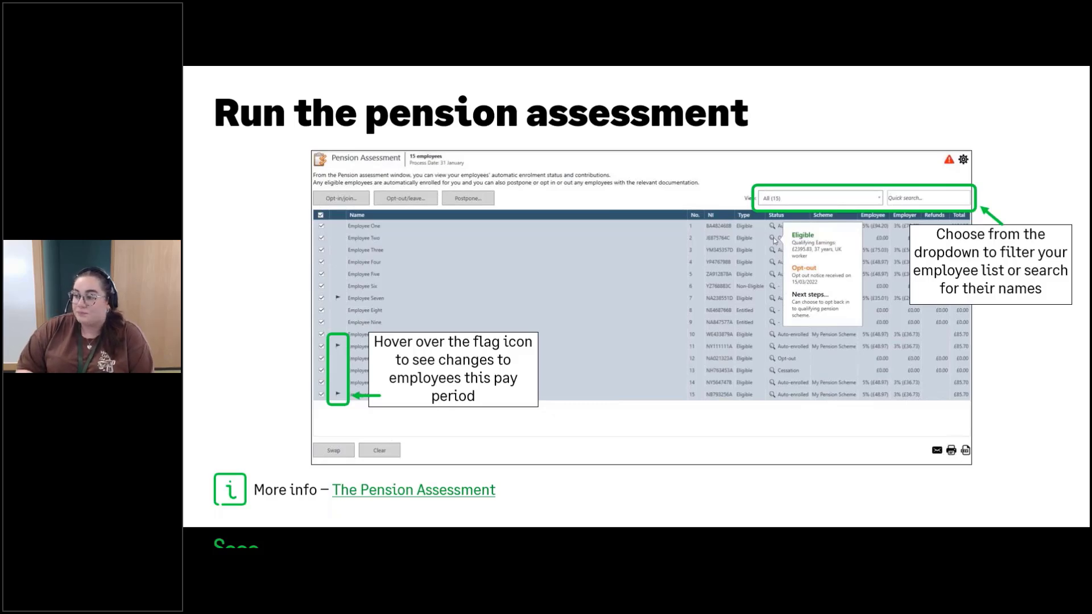
key(Right)
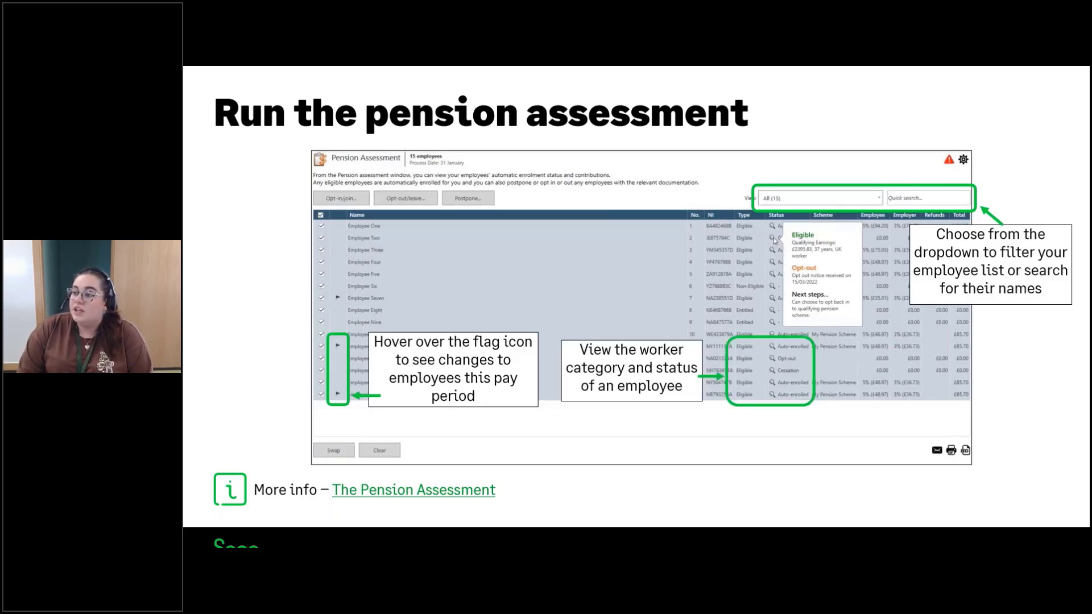
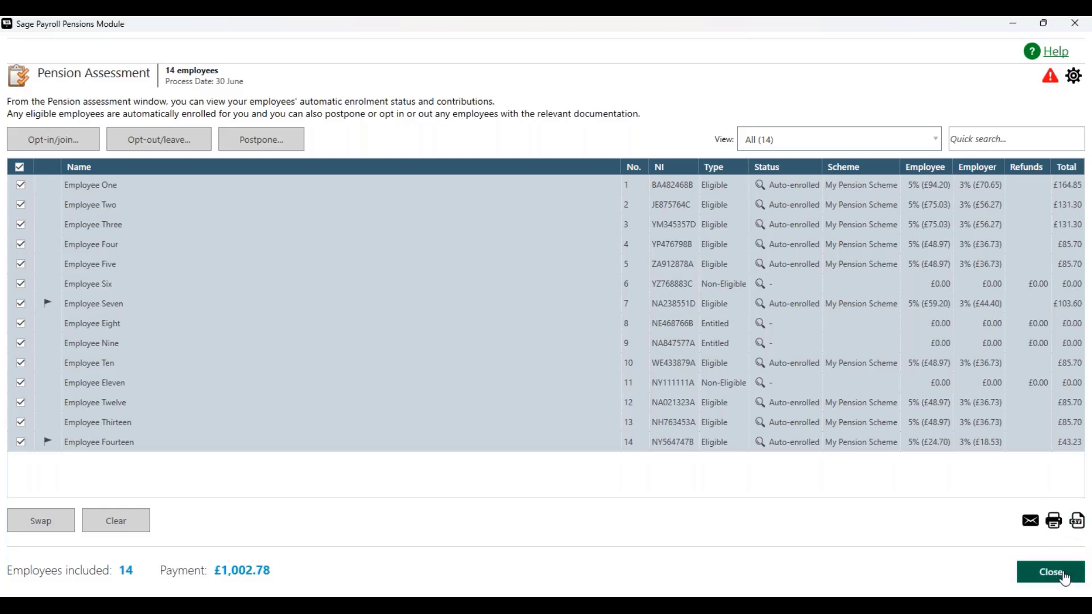
- Close the pension assessment and run the Update Records wizard for the selected monthly employees
click(1065, 578)
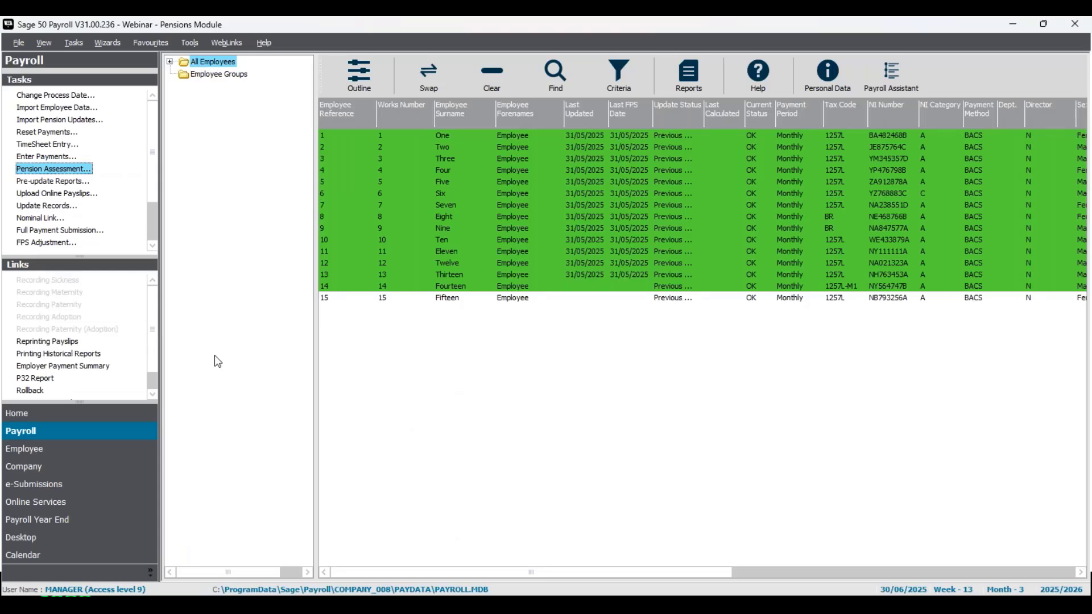
click(49, 207)
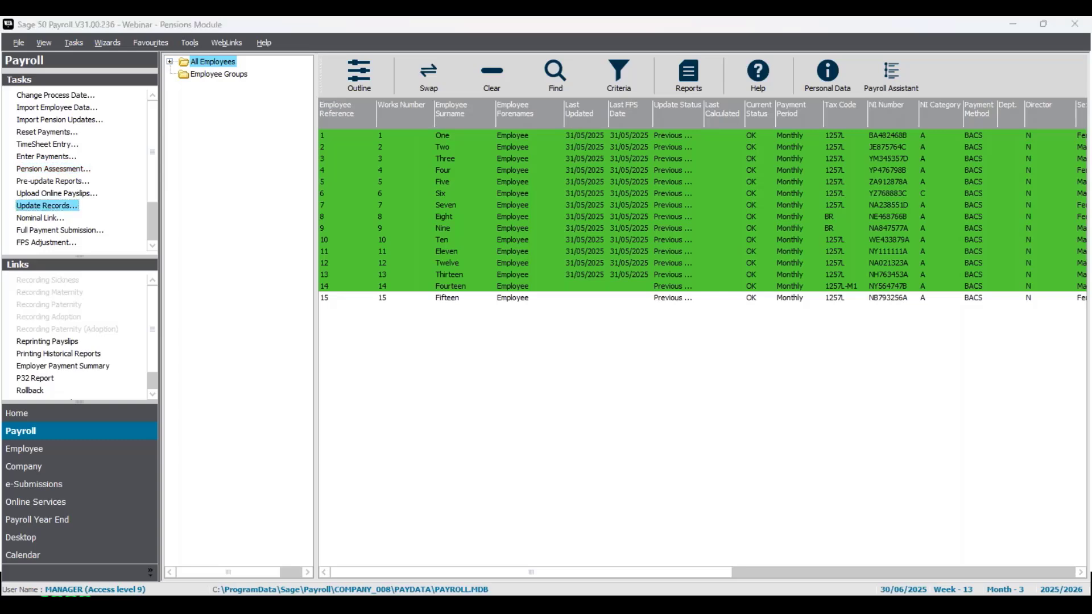
click(602, 396)
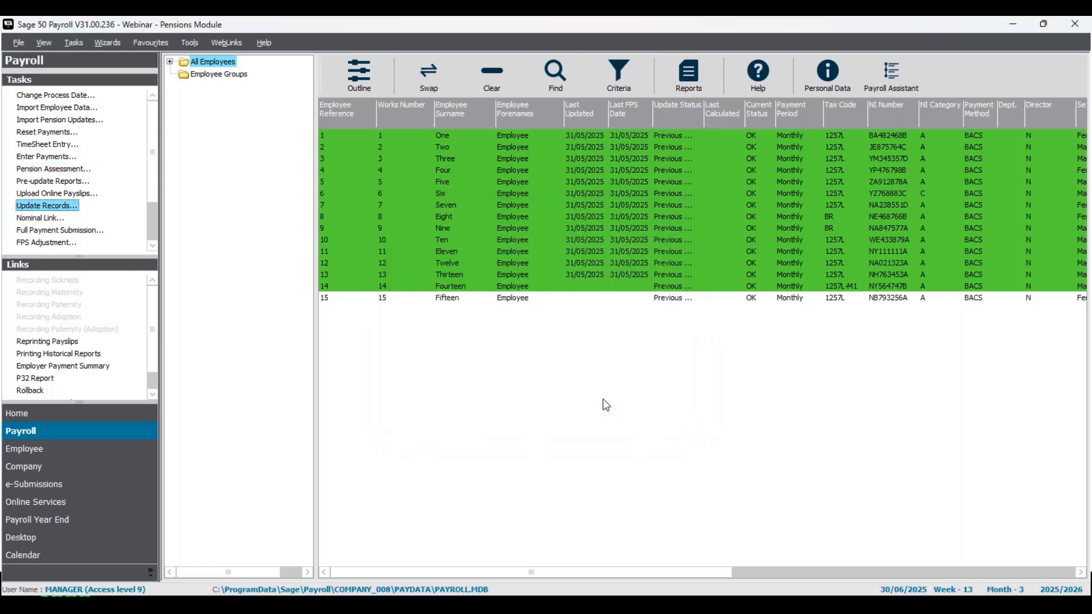
click(593, 368)
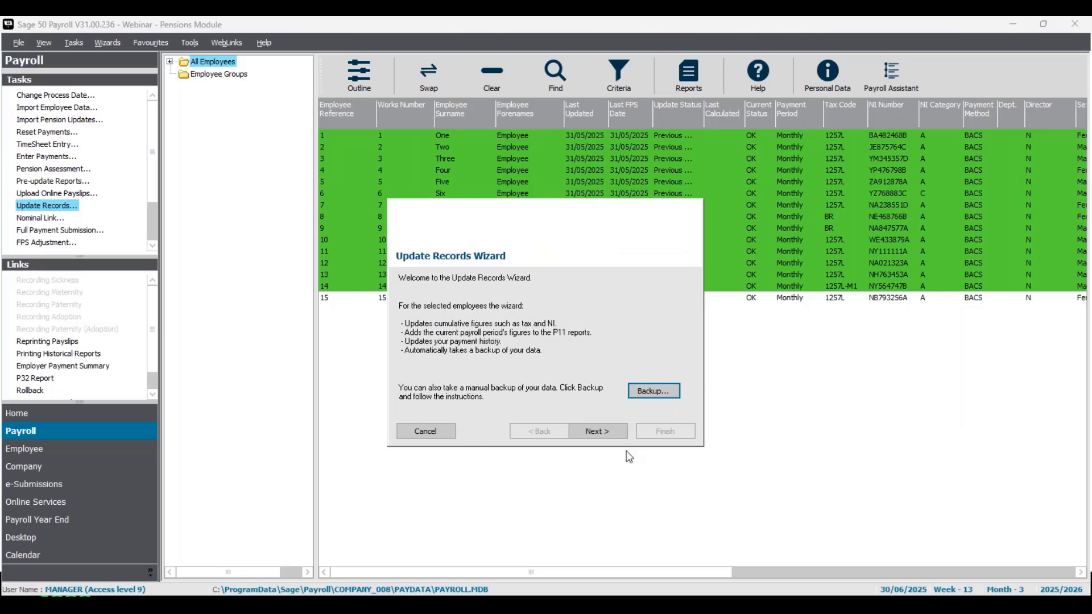
click(611, 436)
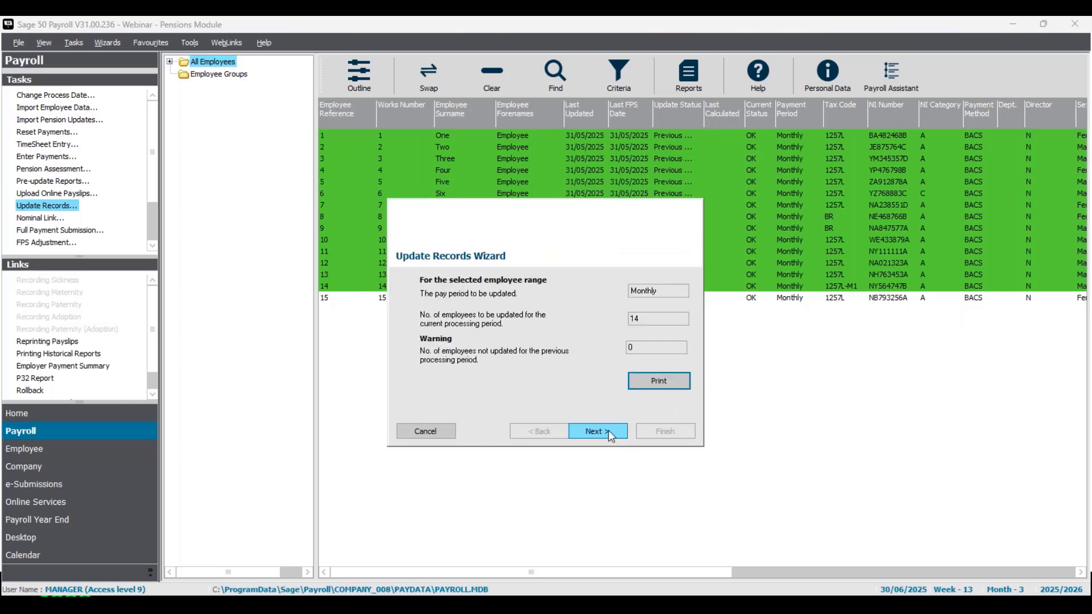
click(611, 436)
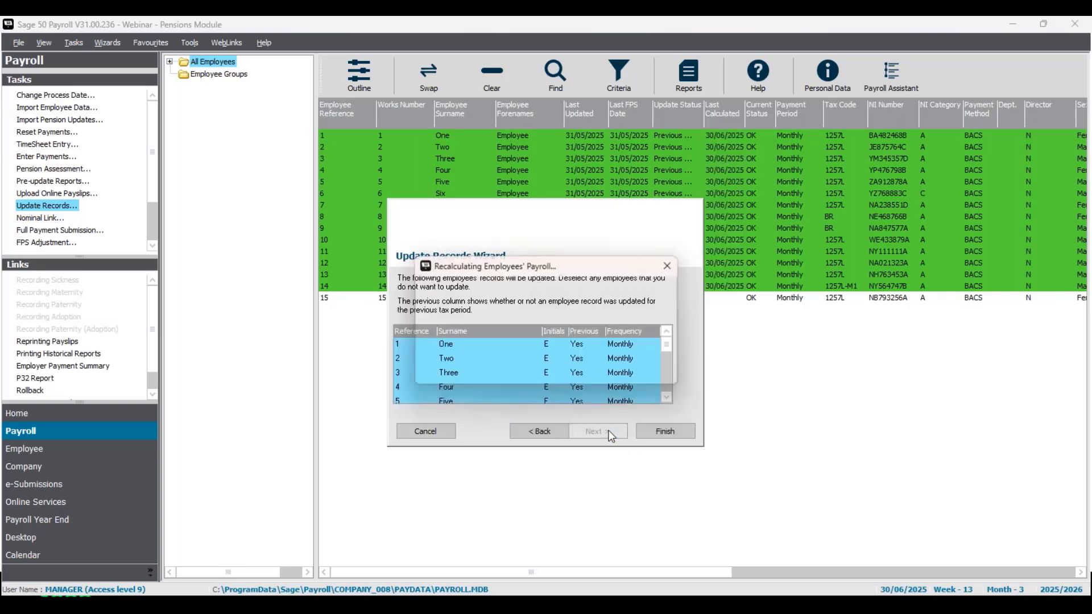
click(683, 436)
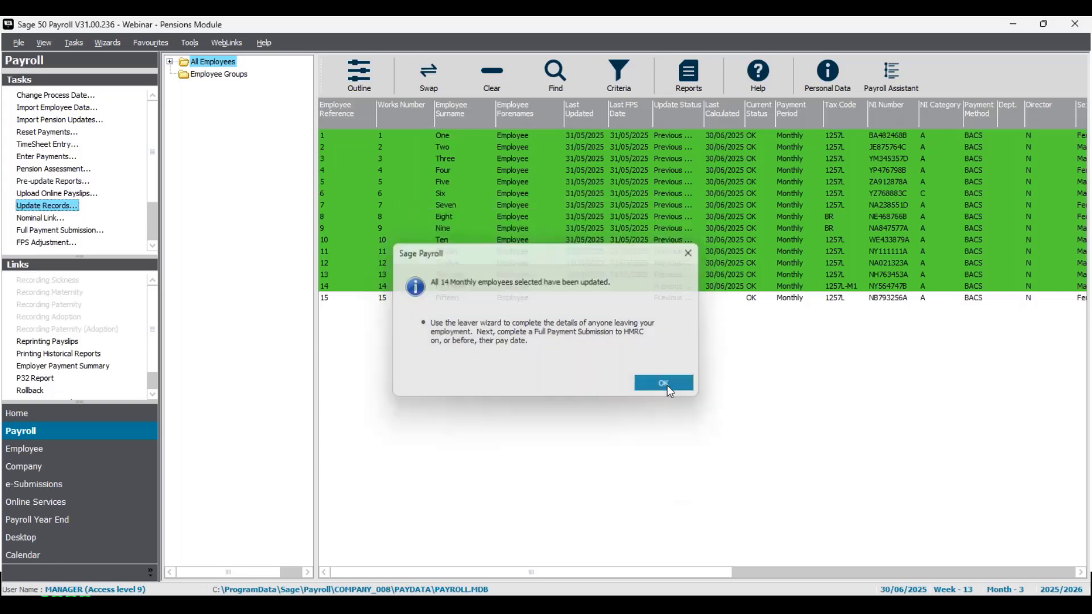
click(665, 384)
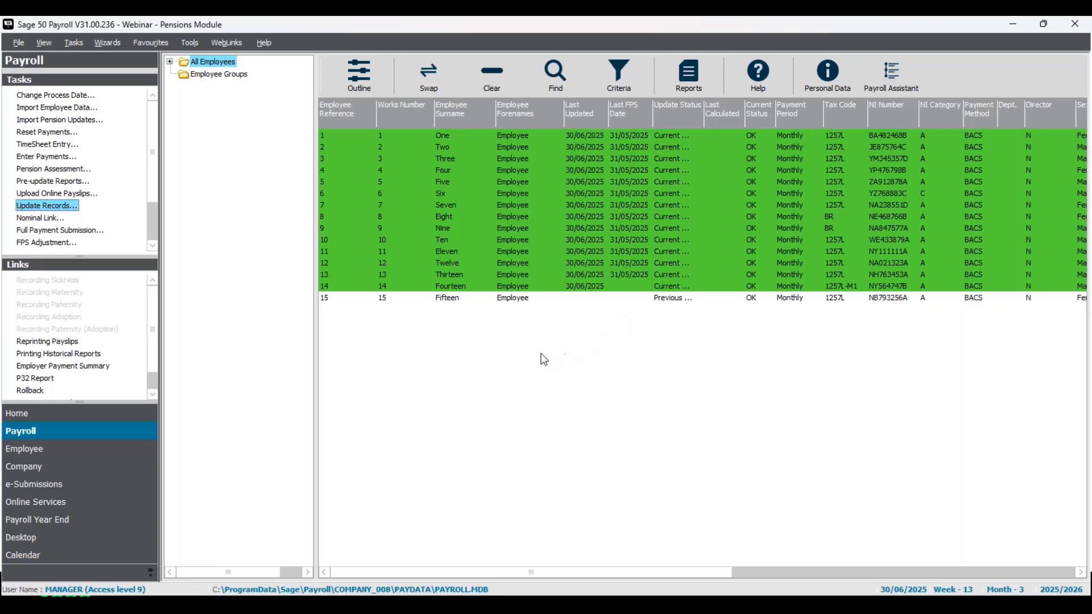
- Change the payroll process date to 31/07/2025
click(61, 97)
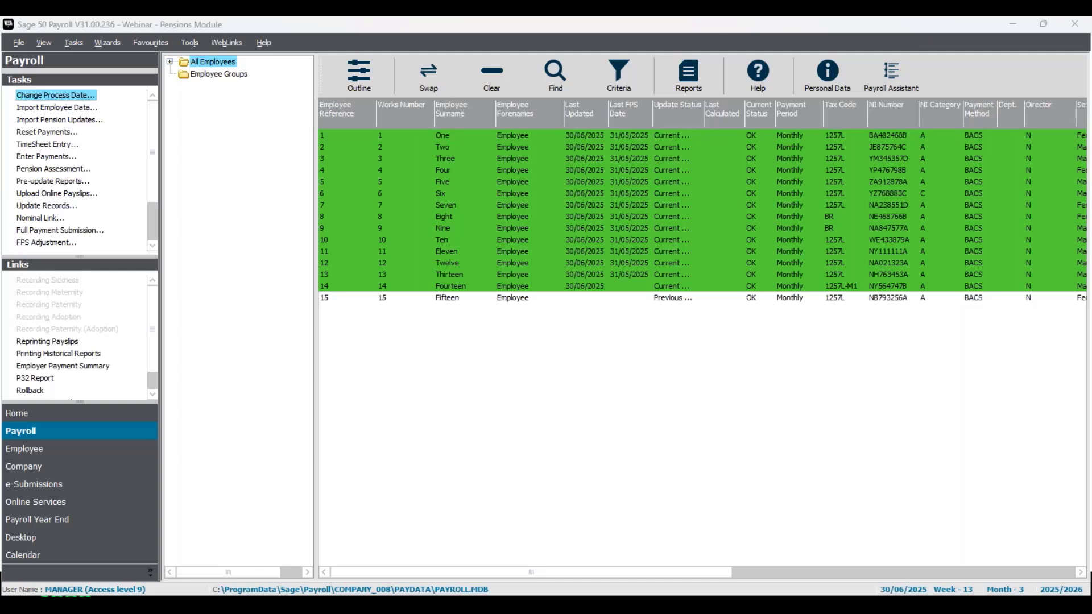
click(620, 275)
click(630, 289)
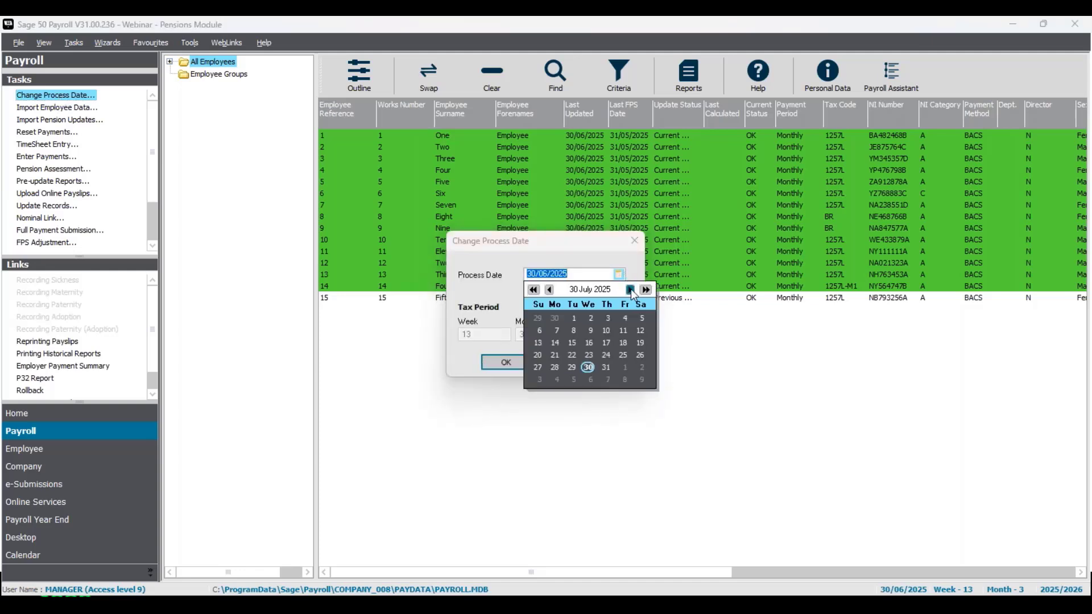
click(604, 367)
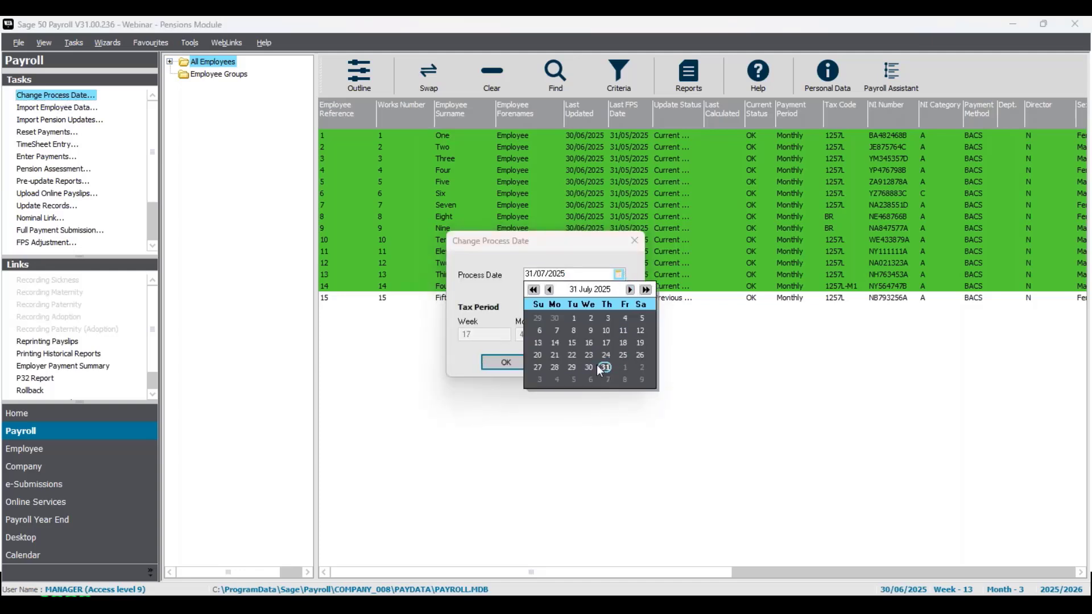
click(506, 298)
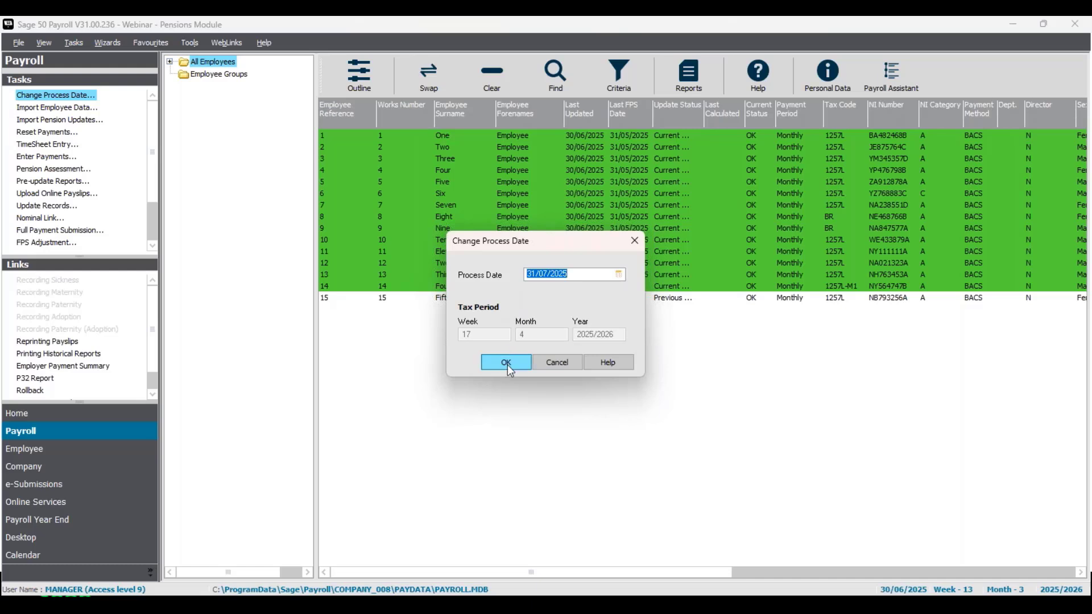
click(508, 365)
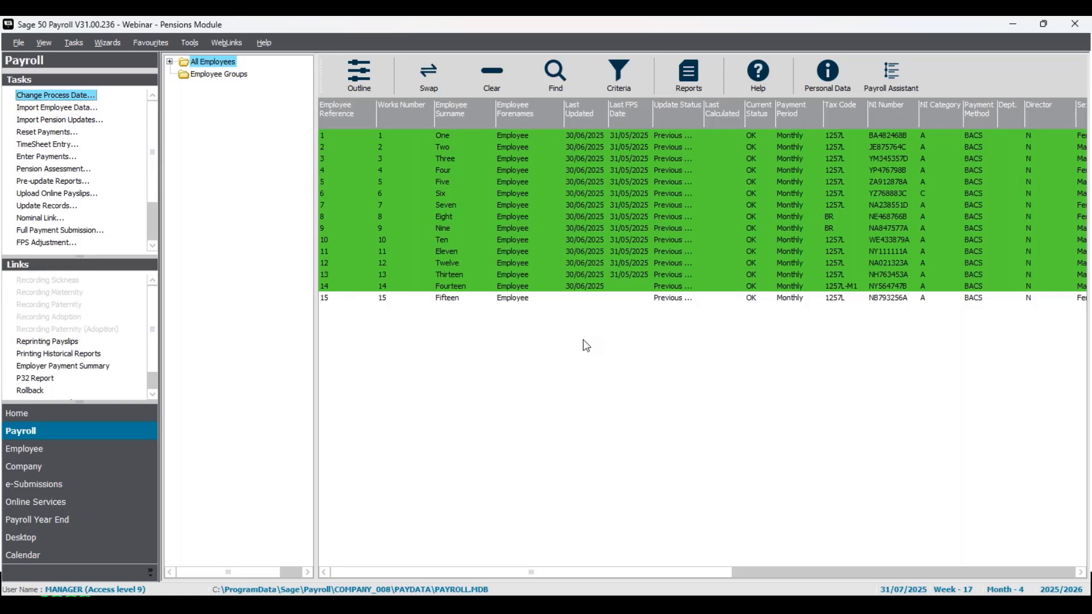
- Add Employee Fifteen to the selection, and save the July payments for Employees One through Seven
click(551, 299)
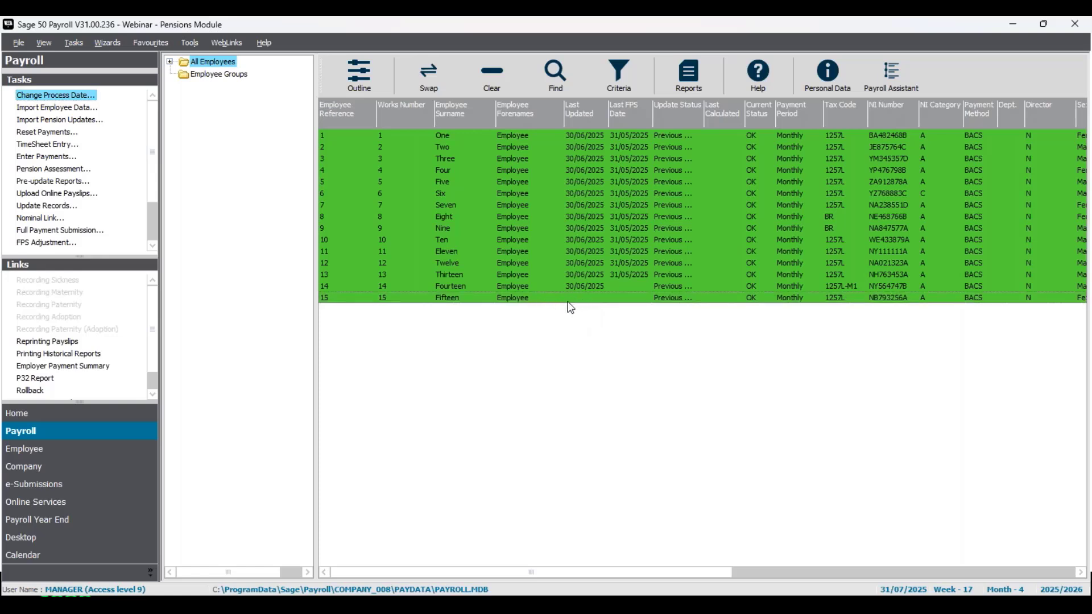
click(55, 159)
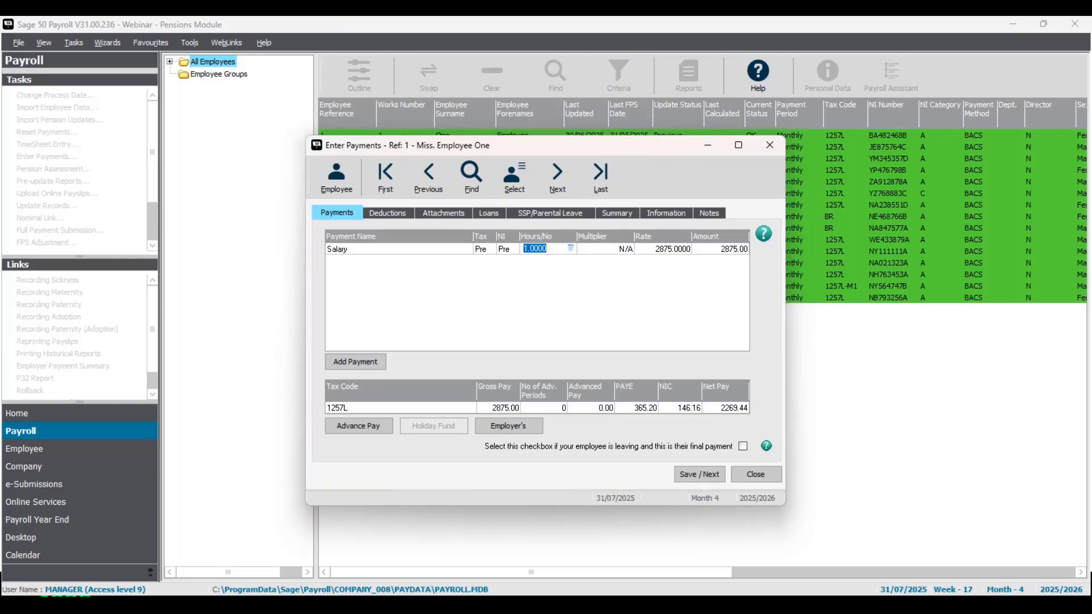
click(701, 474)
click(701, 474)
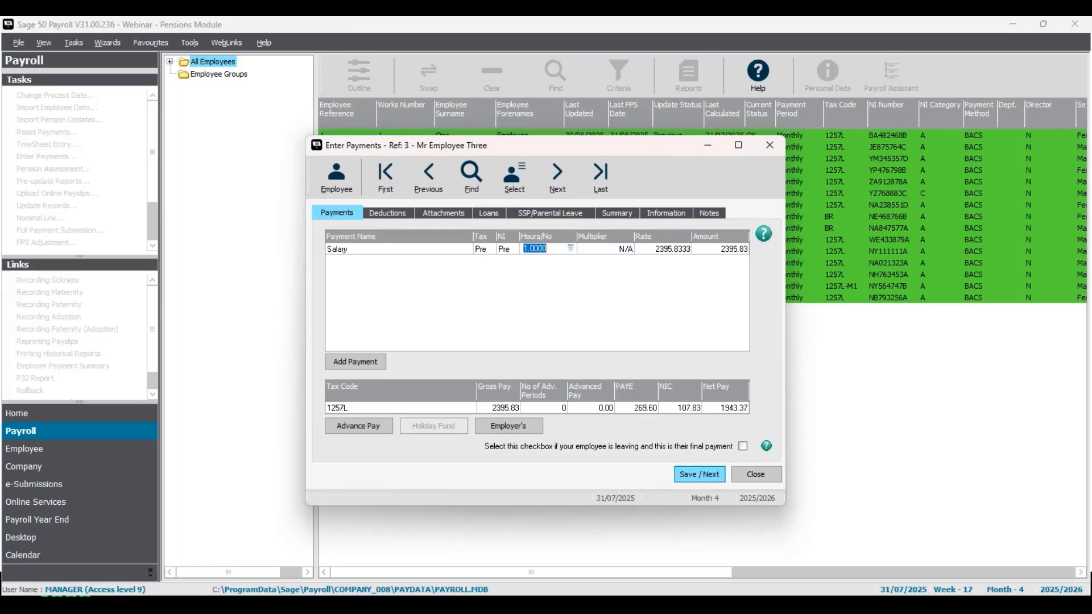
click(701, 475)
click(700, 474)
click(701, 474)
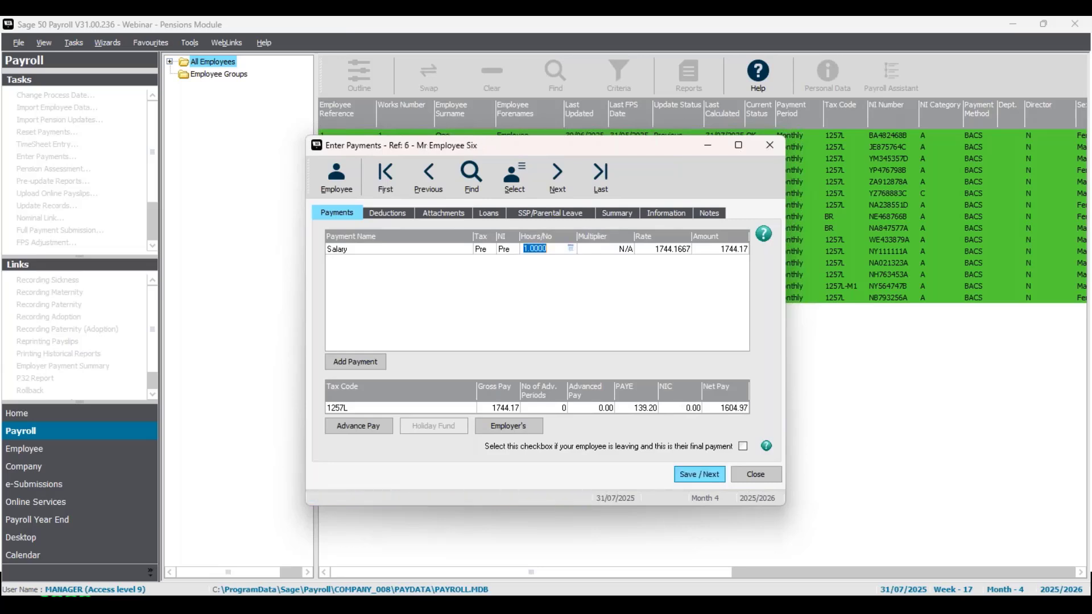
click(699, 474)
click(699, 474)
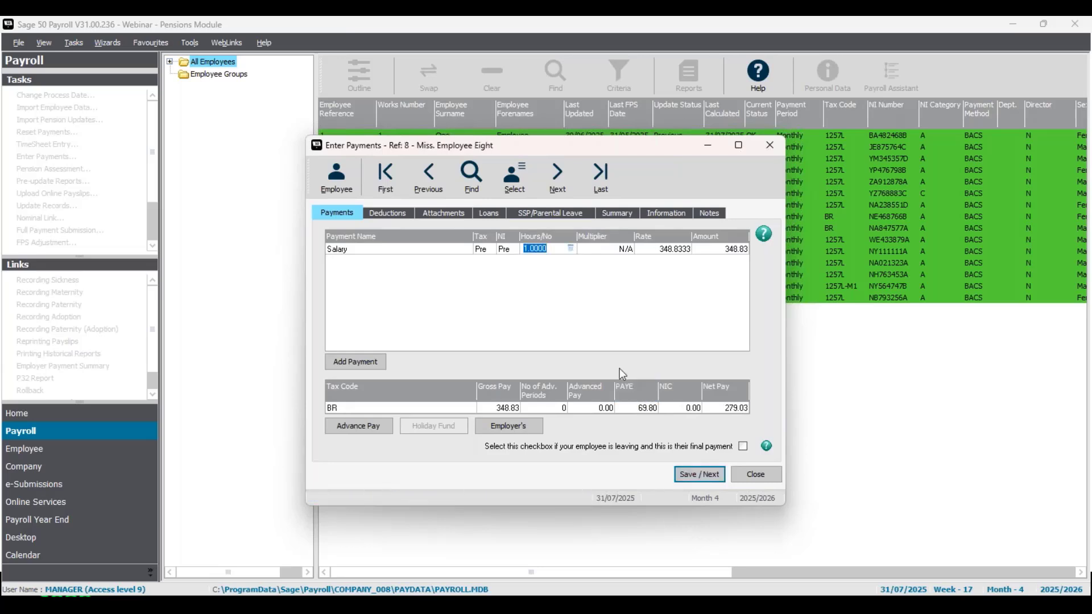
- Set Employee Eight's salary rate to 825 and save the payment
click(667, 251)
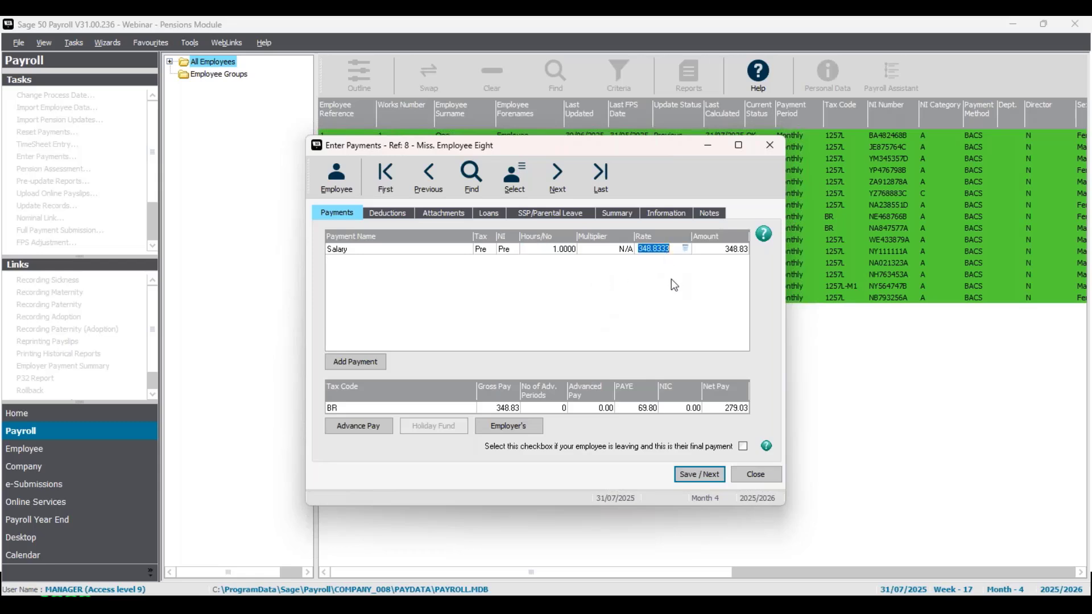
text(825)
key(Tab)
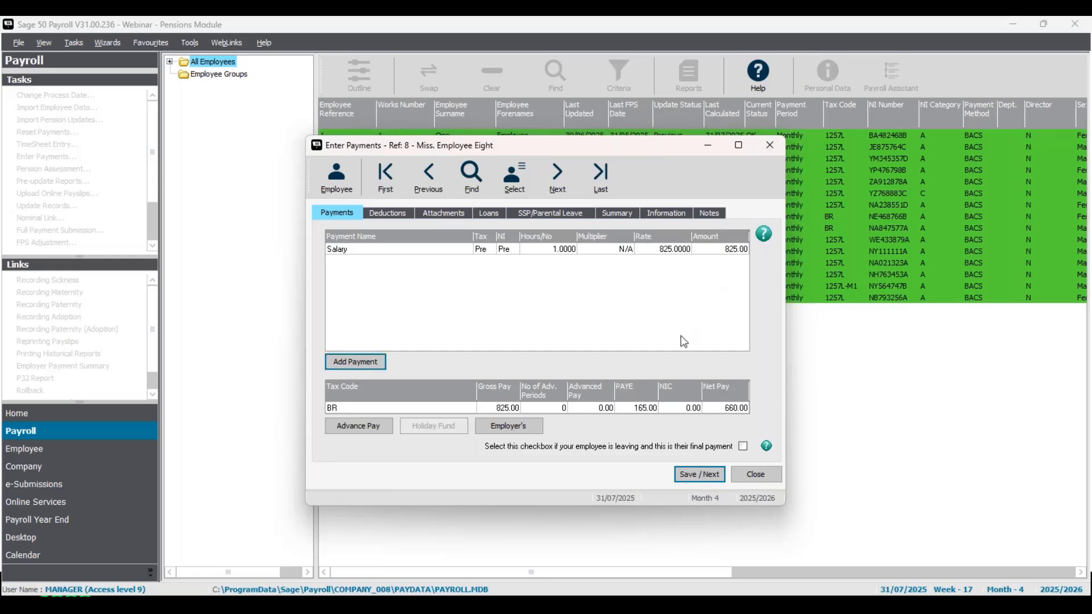
click(712, 482)
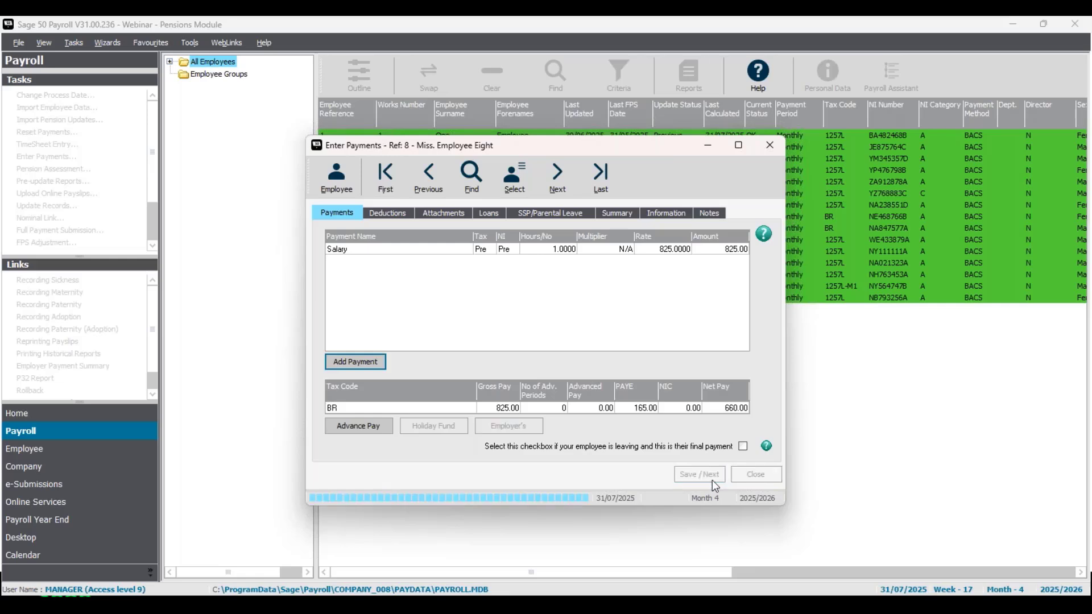
- Save the July payments from Employee Nine onward without changes, and close payment entry
click(710, 480)
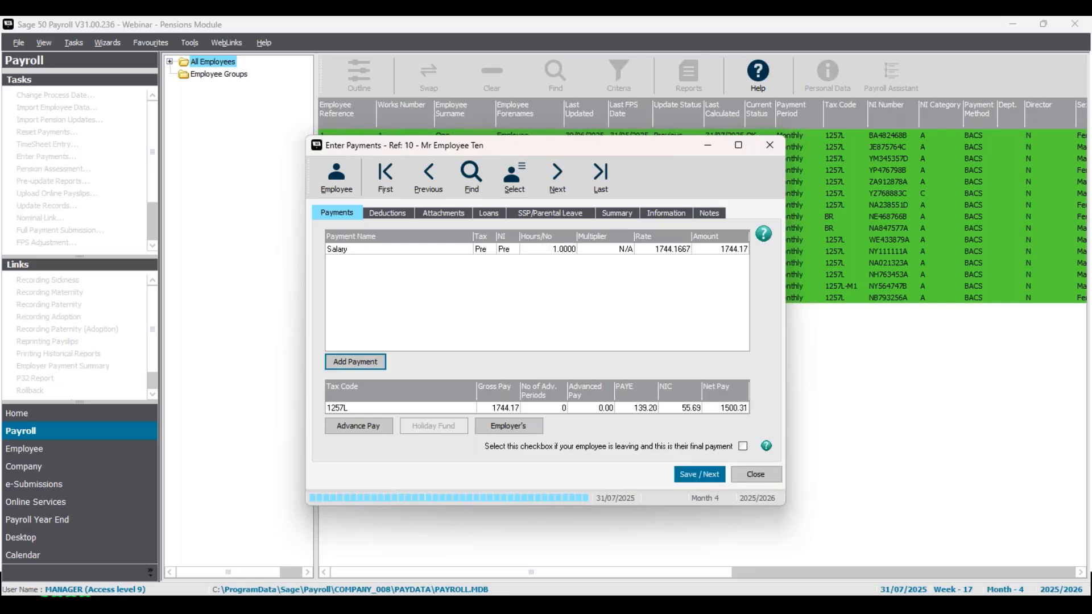
click(711, 480)
click(712, 473)
click(711, 474)
click(703, 481)
click(703, 481)
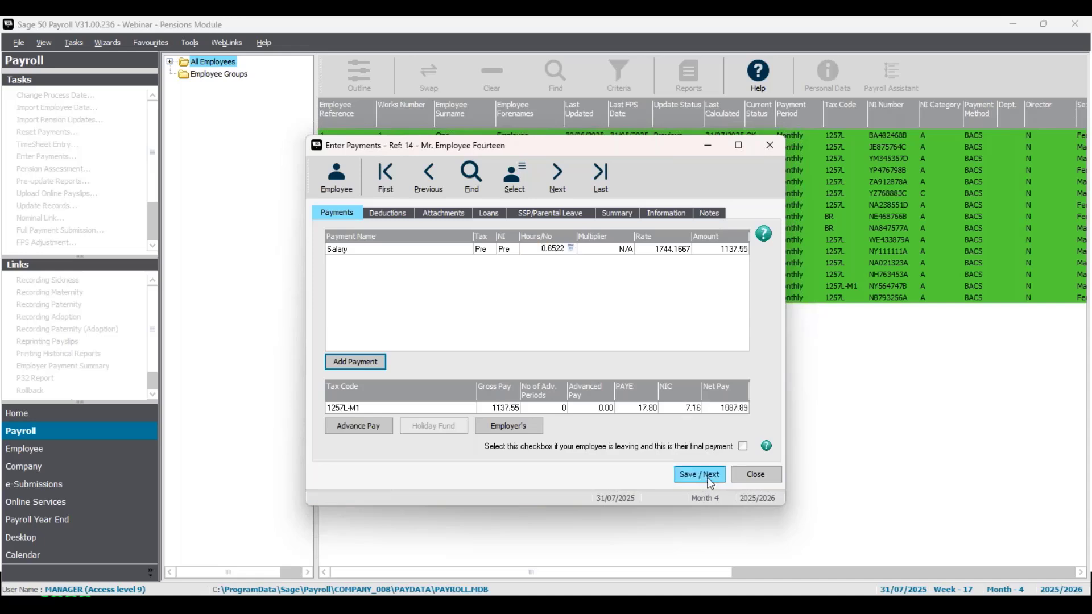
click(770, 479)
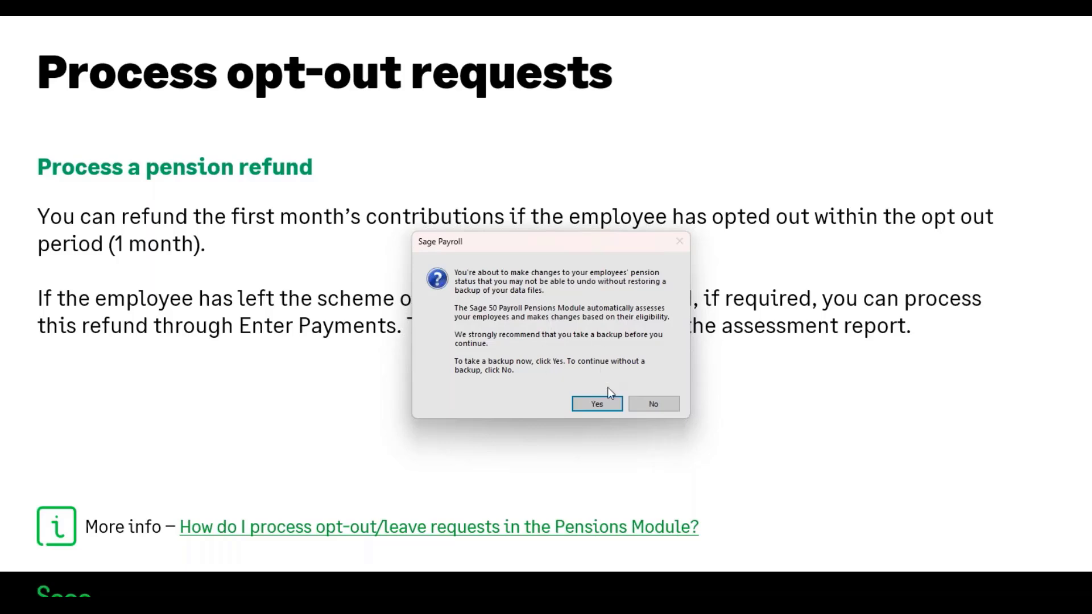
- Take the pre-assessment backup in the Backups folder, prefixing the suggested file name with Julymonthlypreassessment
click(600, 404)
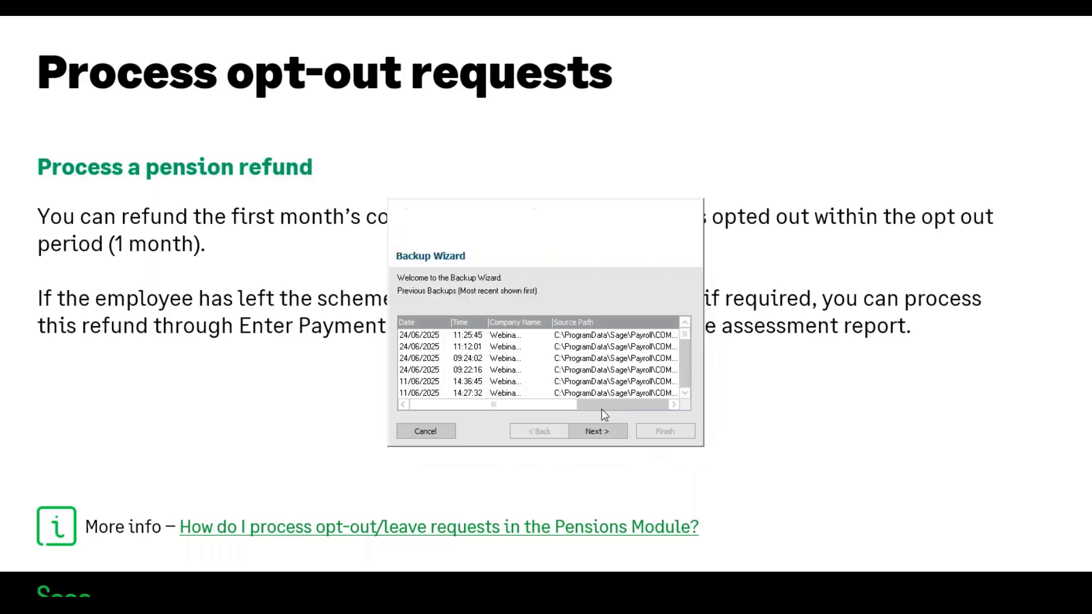
click(603, 431)
click(619, 439)
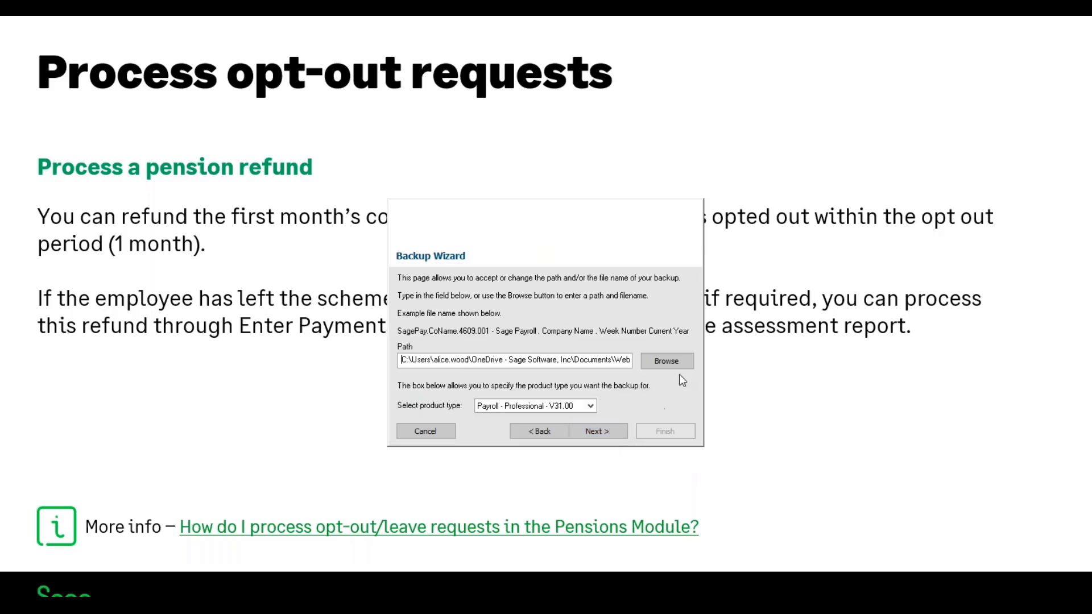
click(664, 366)
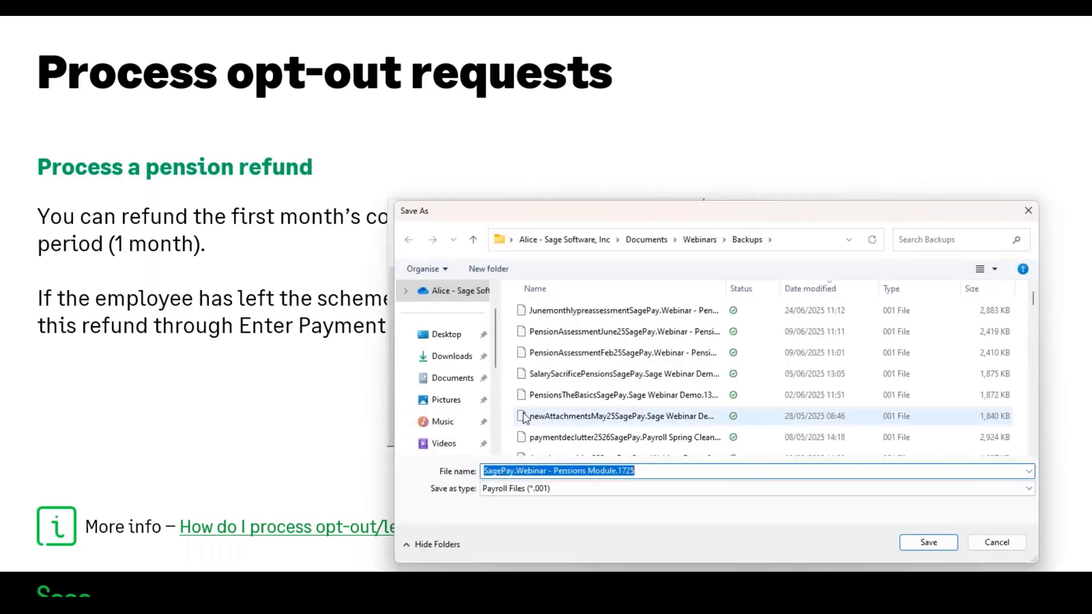
key(Home)
text(Julymonthlyp)
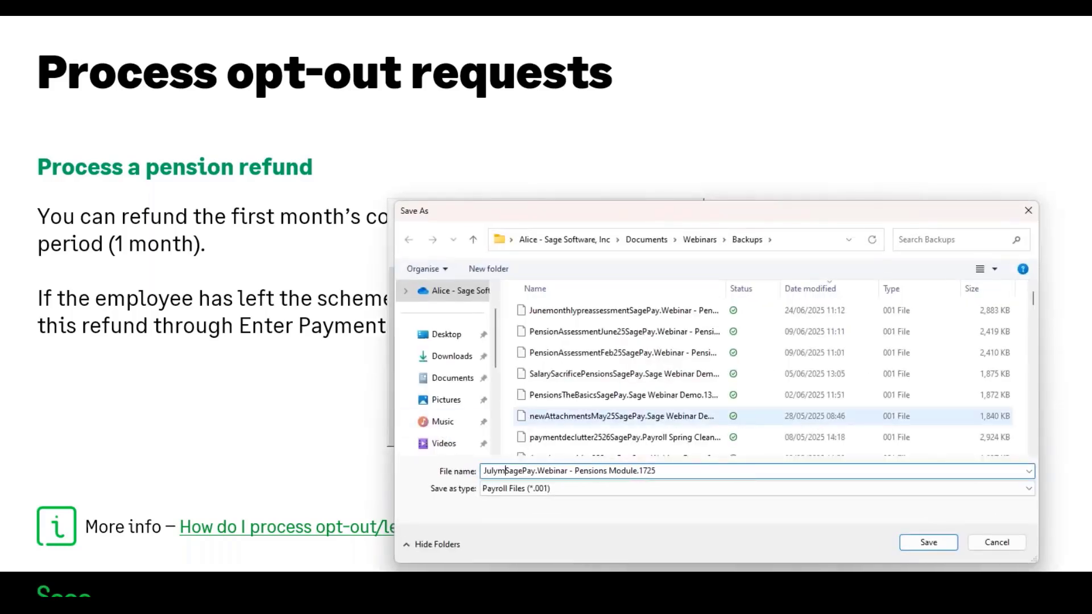
text(reassessment)
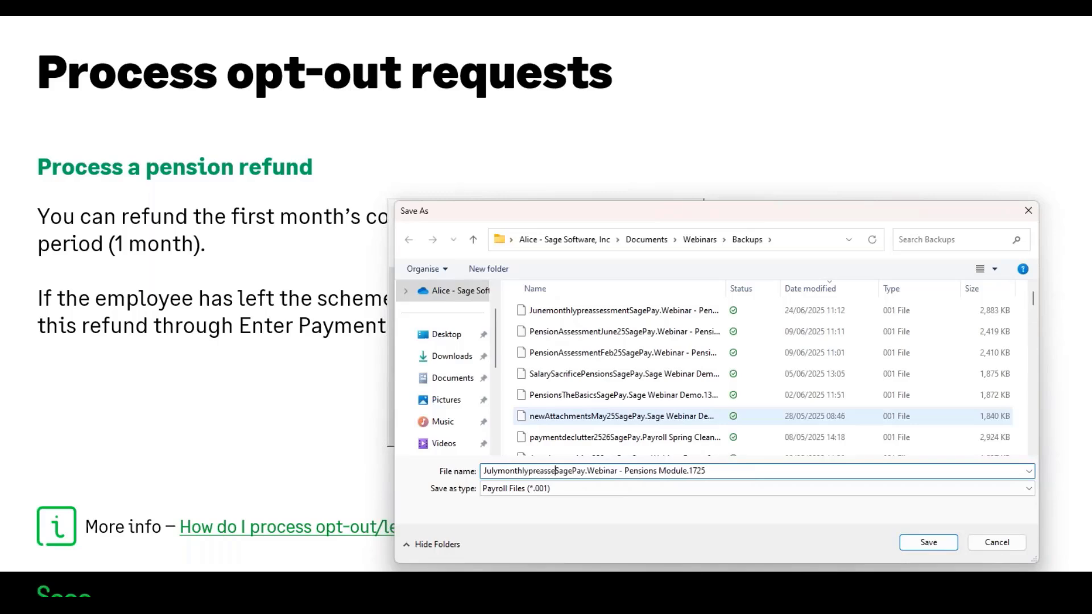
click(929, 543)
click(624, 431)
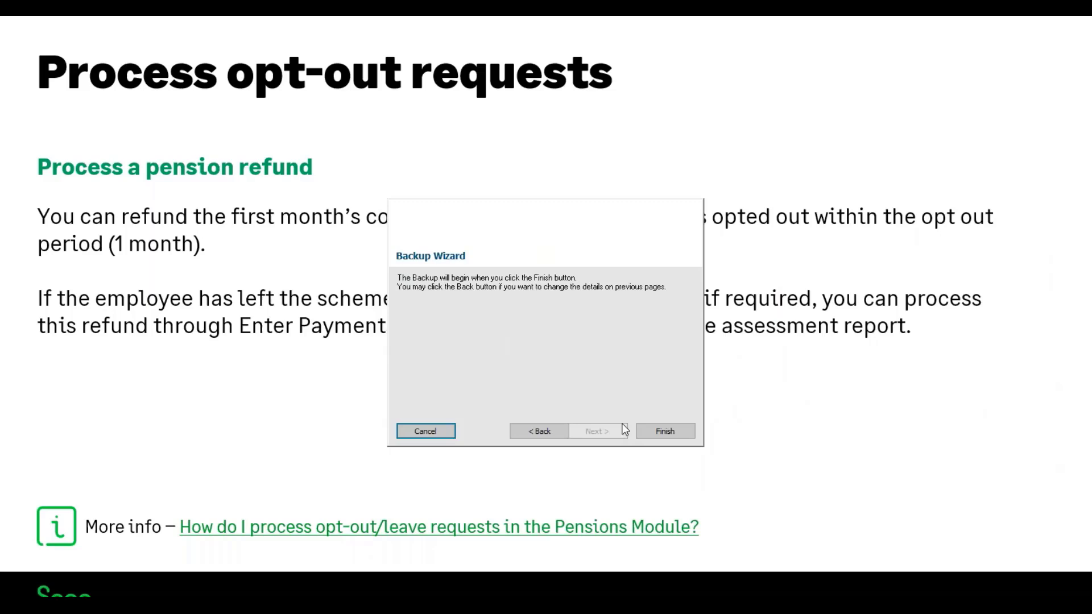
click(663, 431)
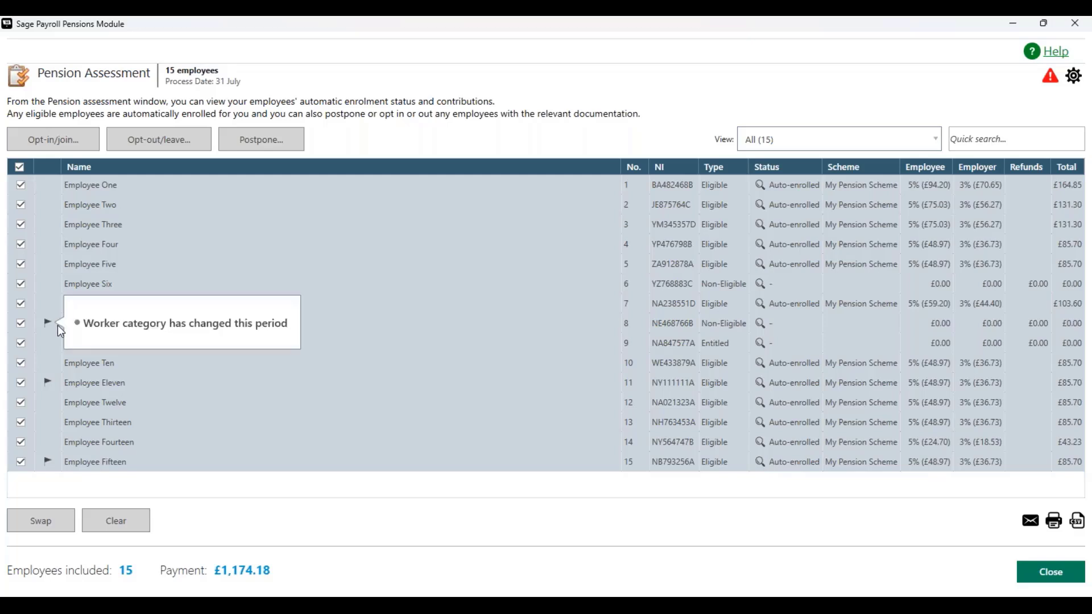
- Deselect all employees in the July assessment, and postpone Employee Fifteen's automatic enrolment to 06/10/2025
mouse_move(51, 329)
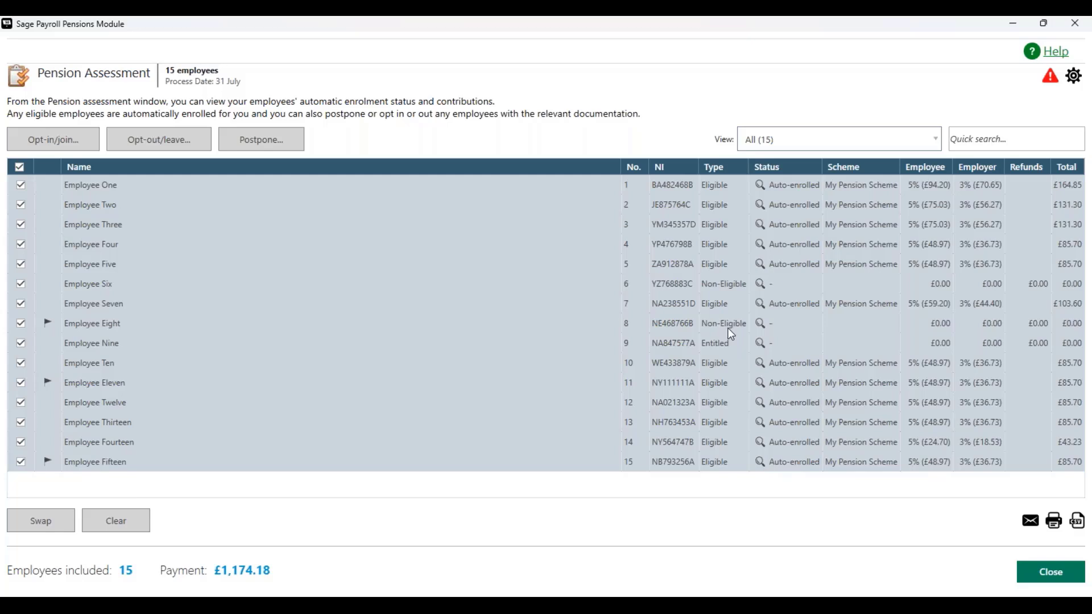
mouse_move(765, 329)
mouse_move(58, 461)
click(20, 168)
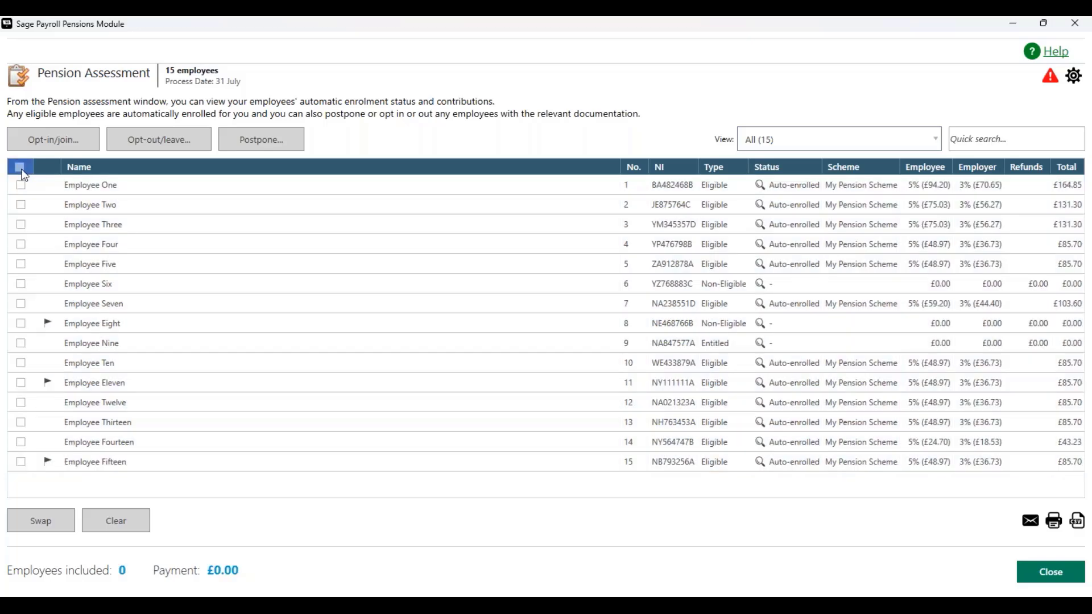
click(20, 463)
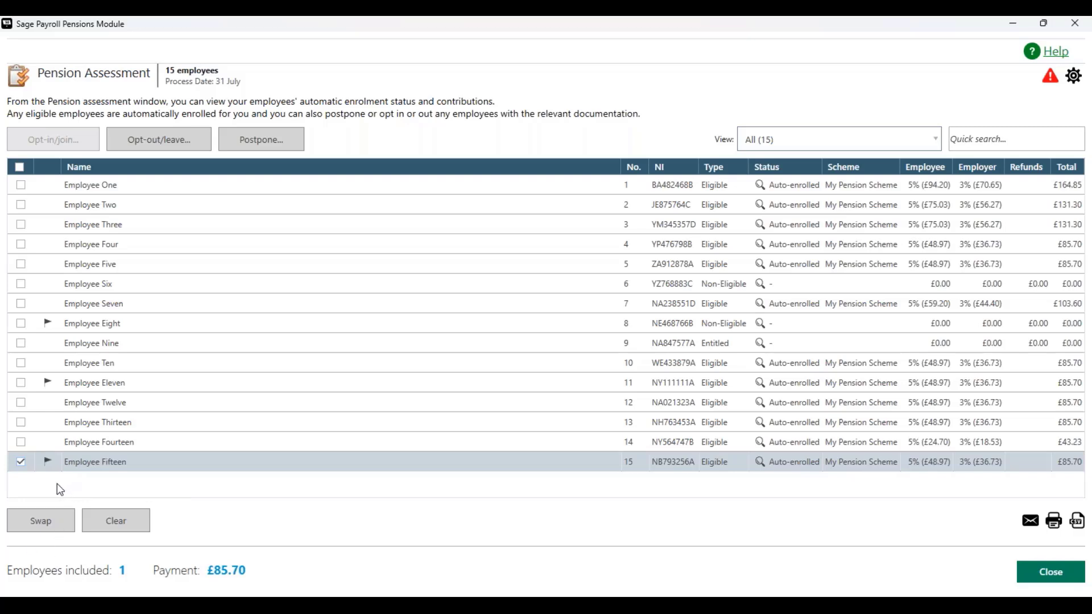
click(270, 147)
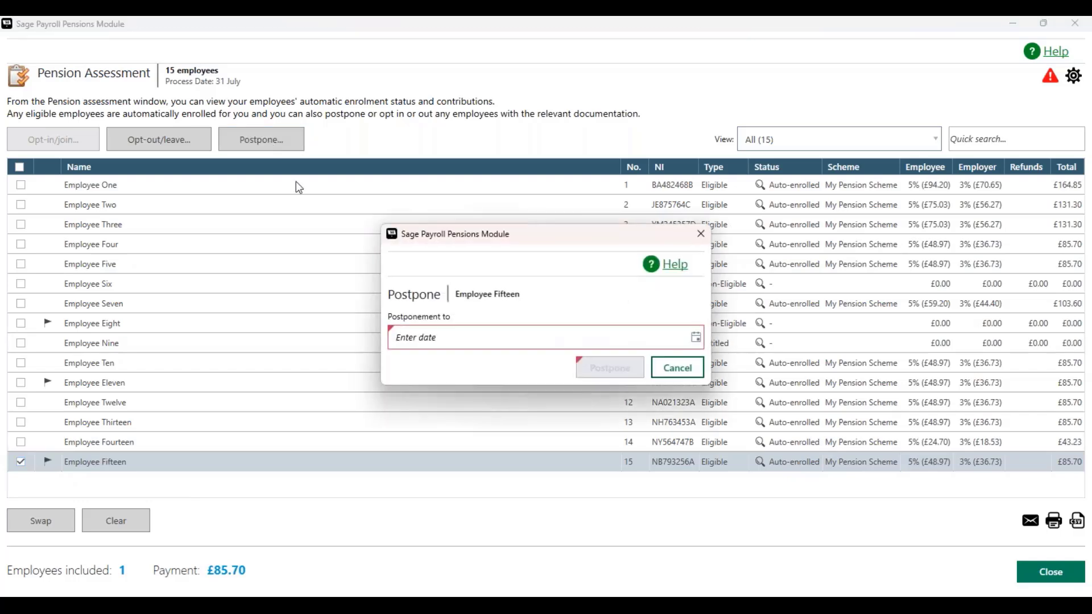
click(696, 337)
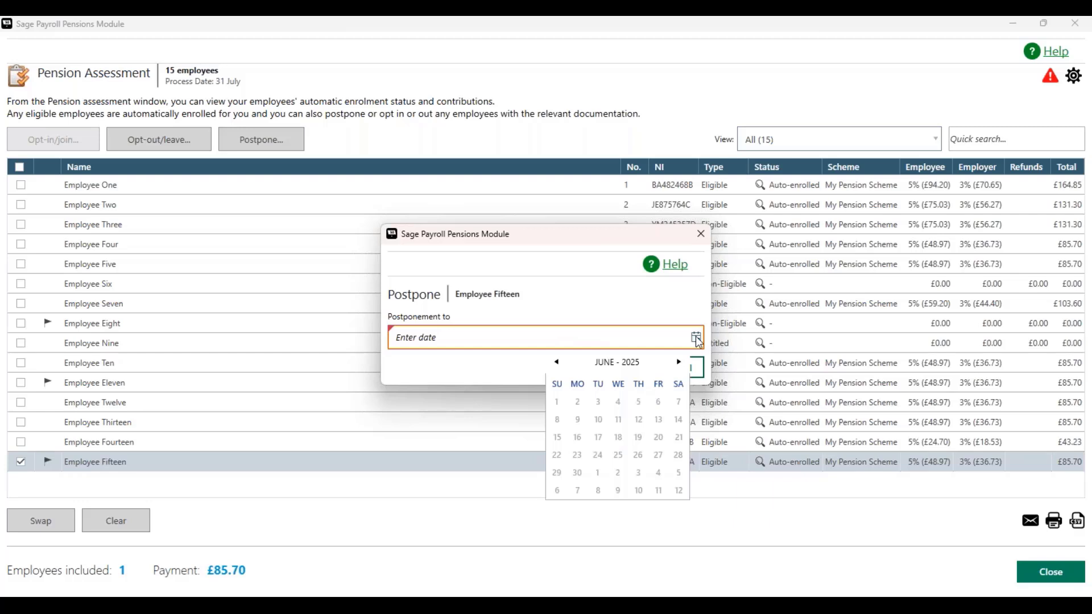
click(679, 363)
click(679, 363)
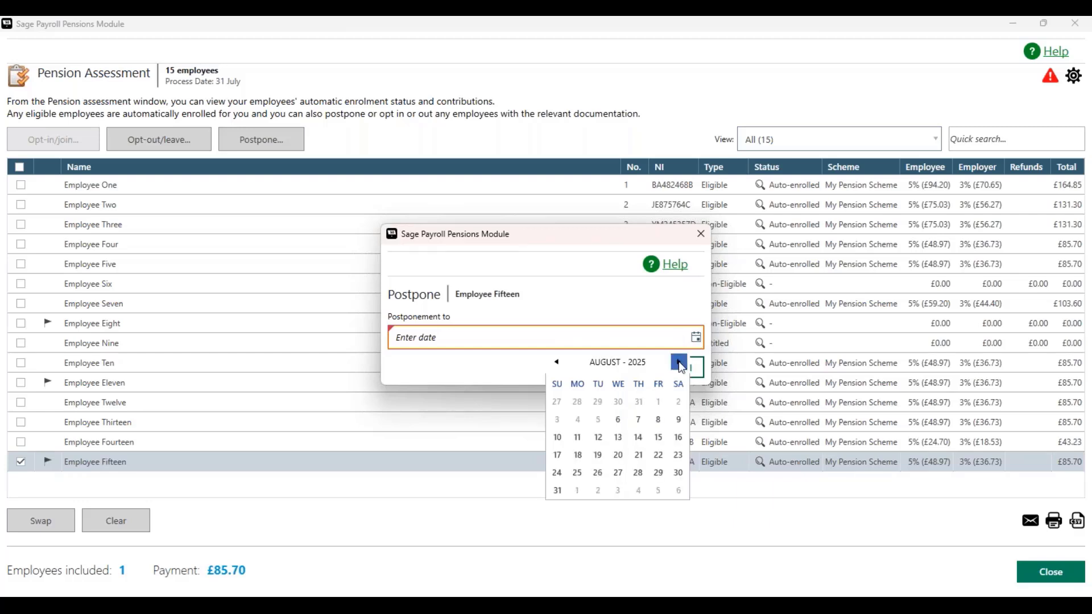
click(679, 362)
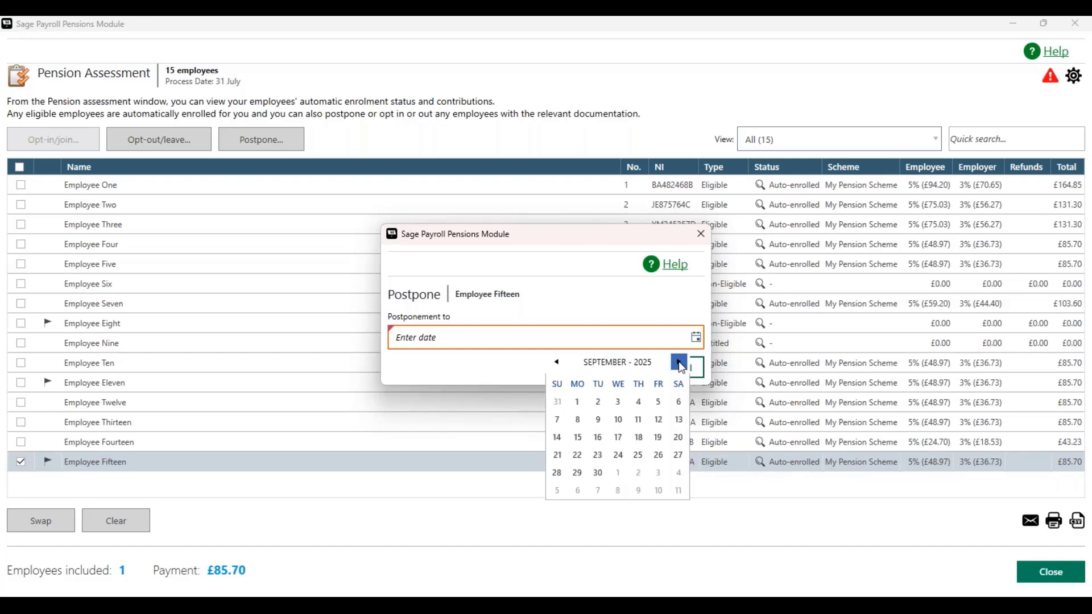
click(679, 362)
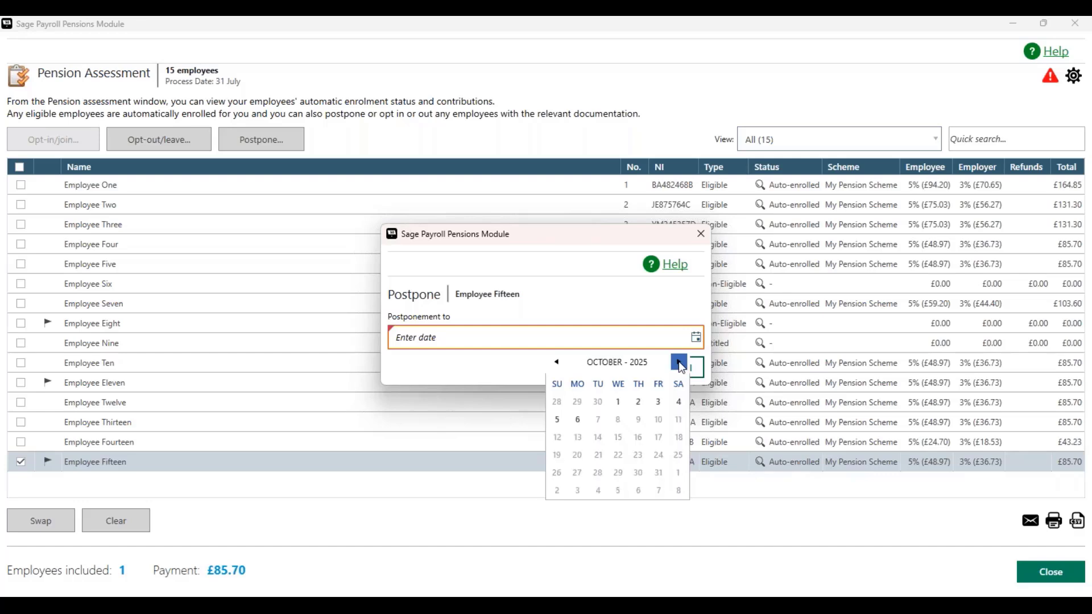
click(578, 420)
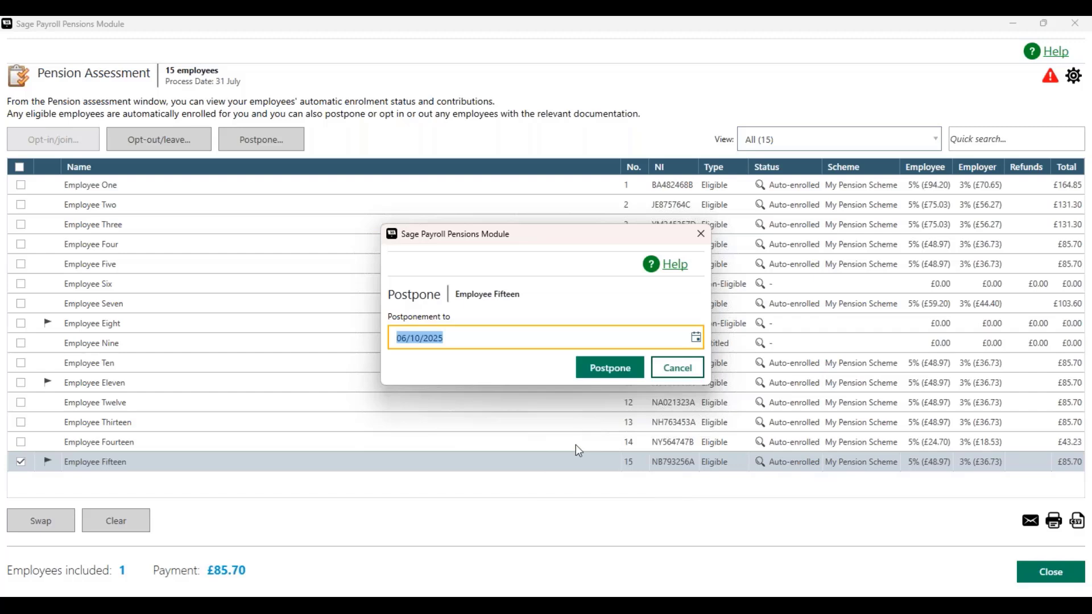
click(611, 374)
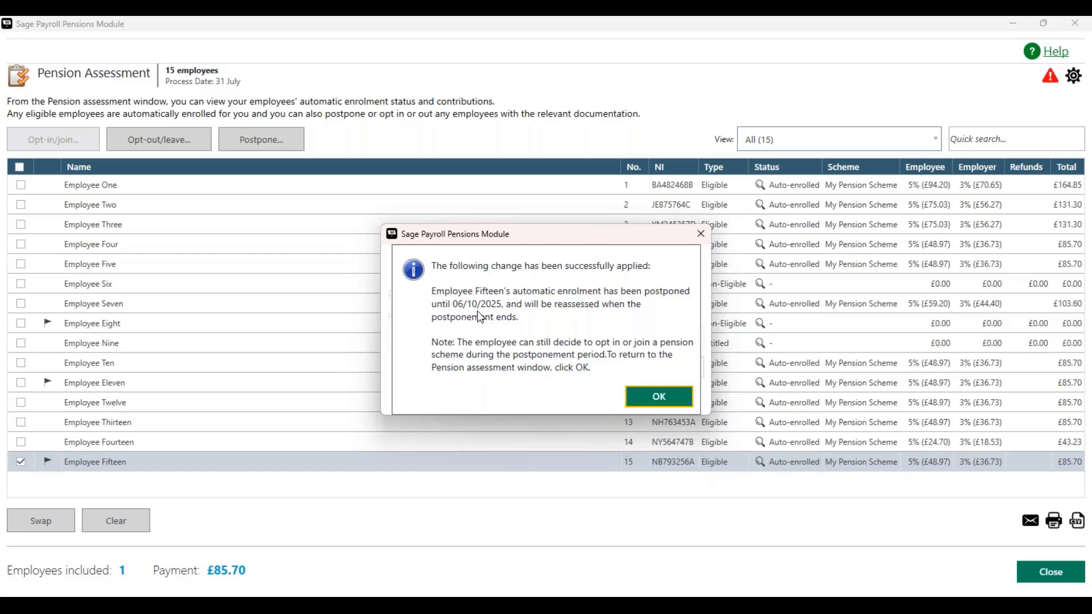
click(658, 401)
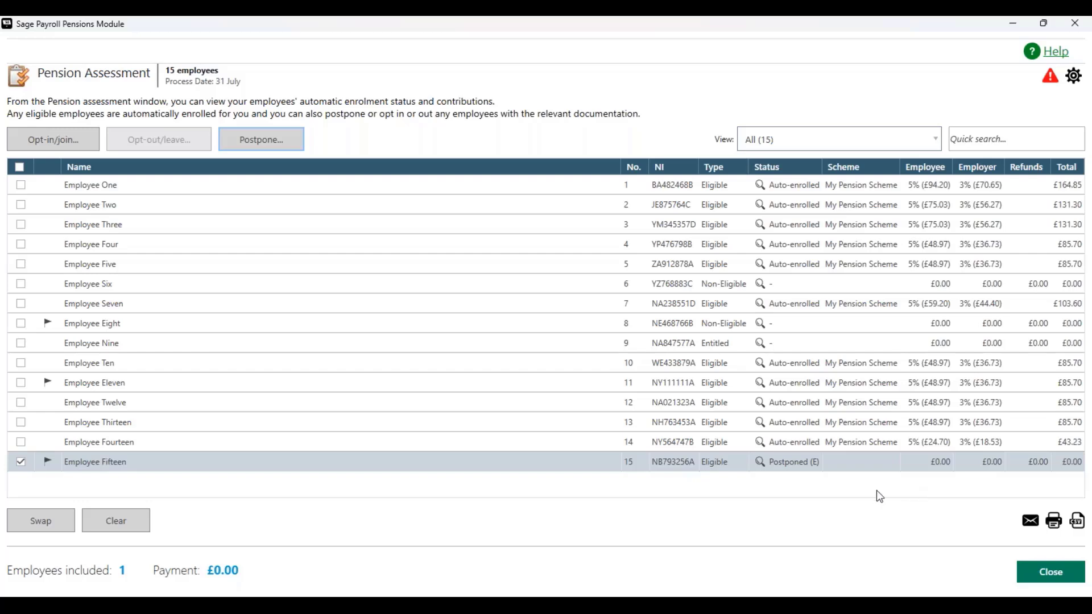
click(21, 463)
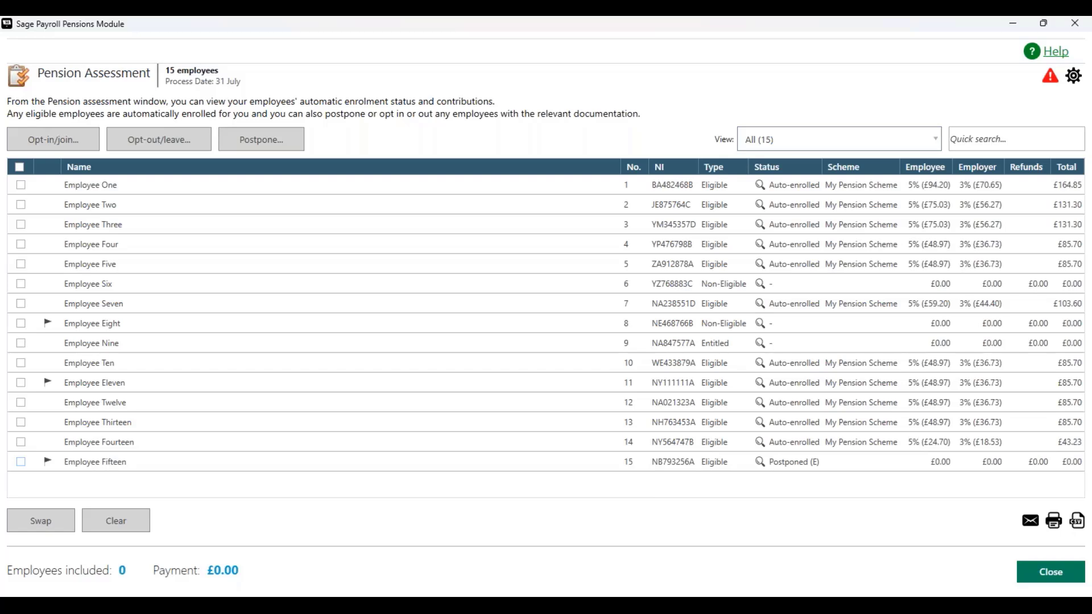
- Opt Employee Eight in to My Pension Scheme with the request received date 11/07/2025
click(22, 323)
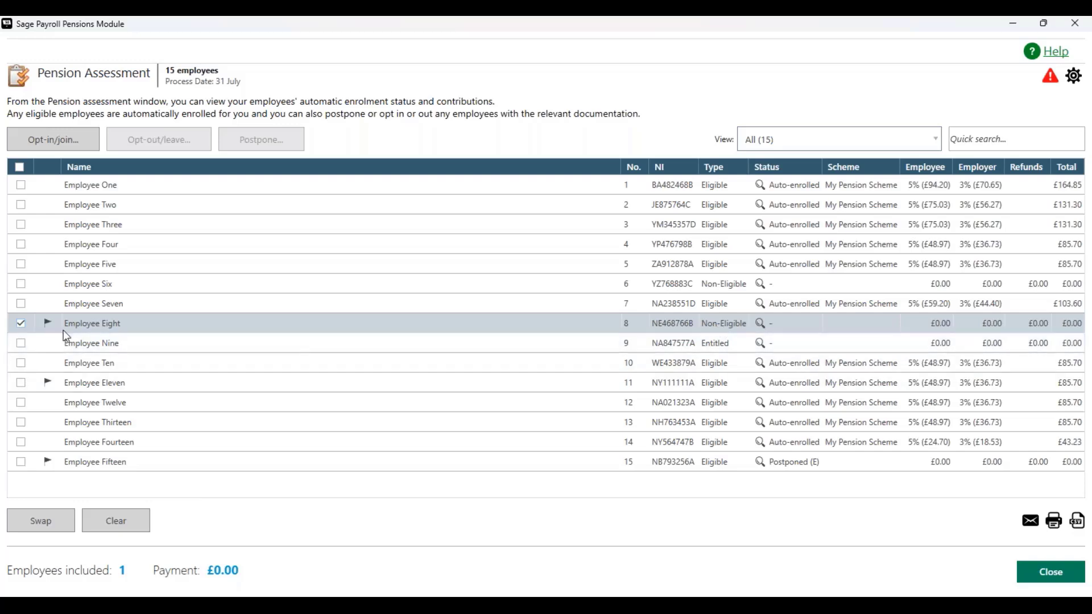
mouse_move(59, 329)
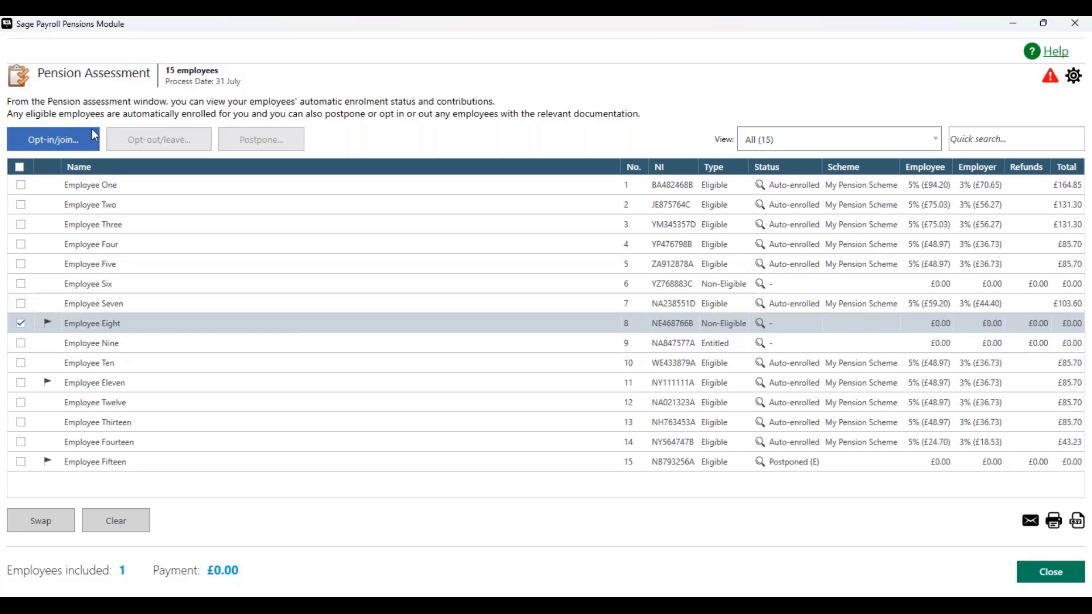
click(60, 142)
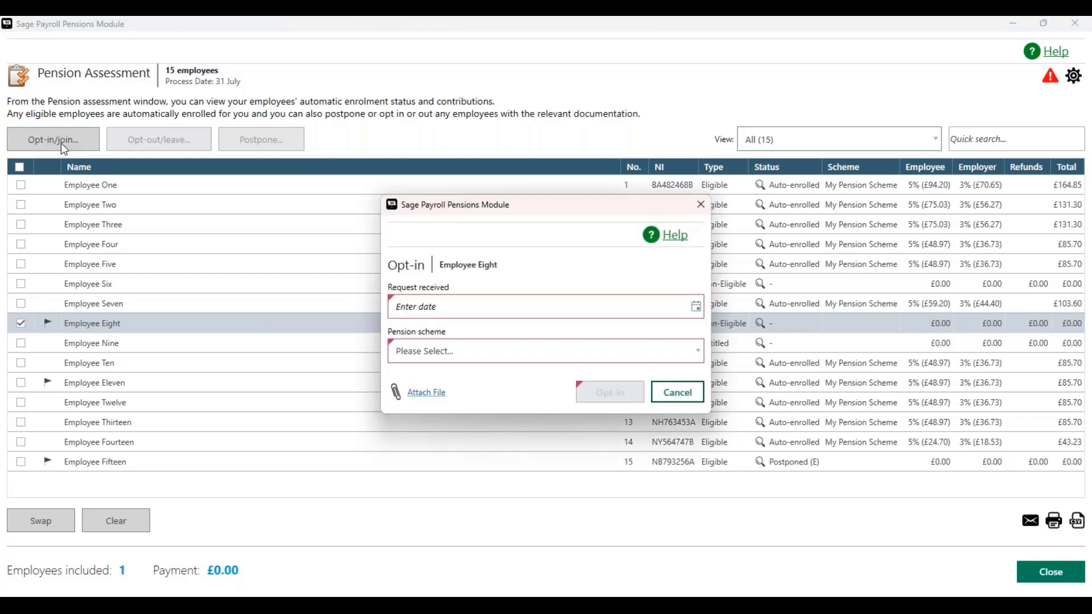
click(700, 311)
click(679, 331)
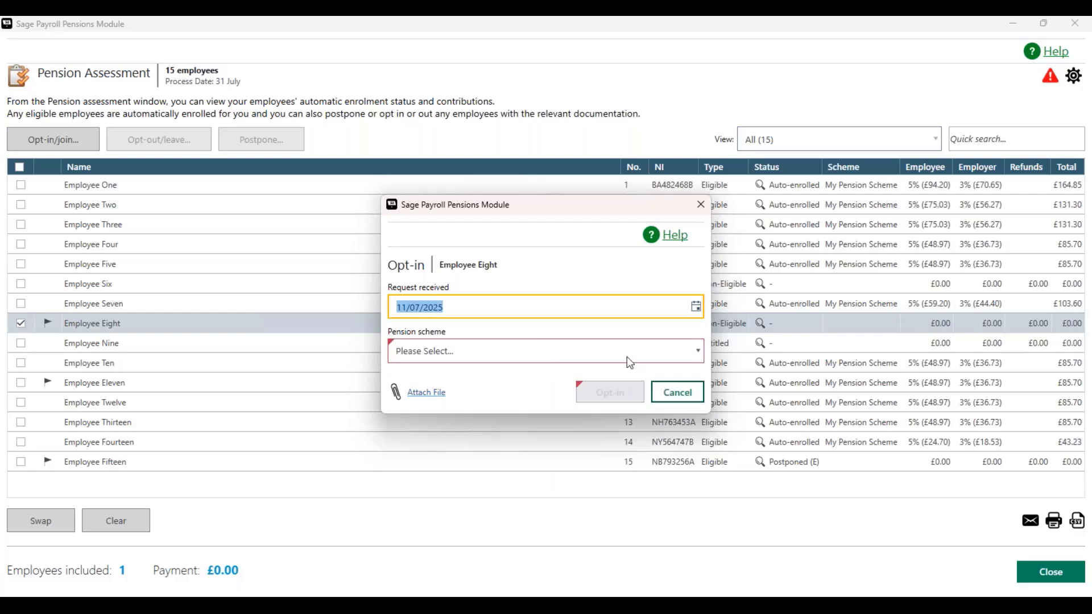
click(518, 352)
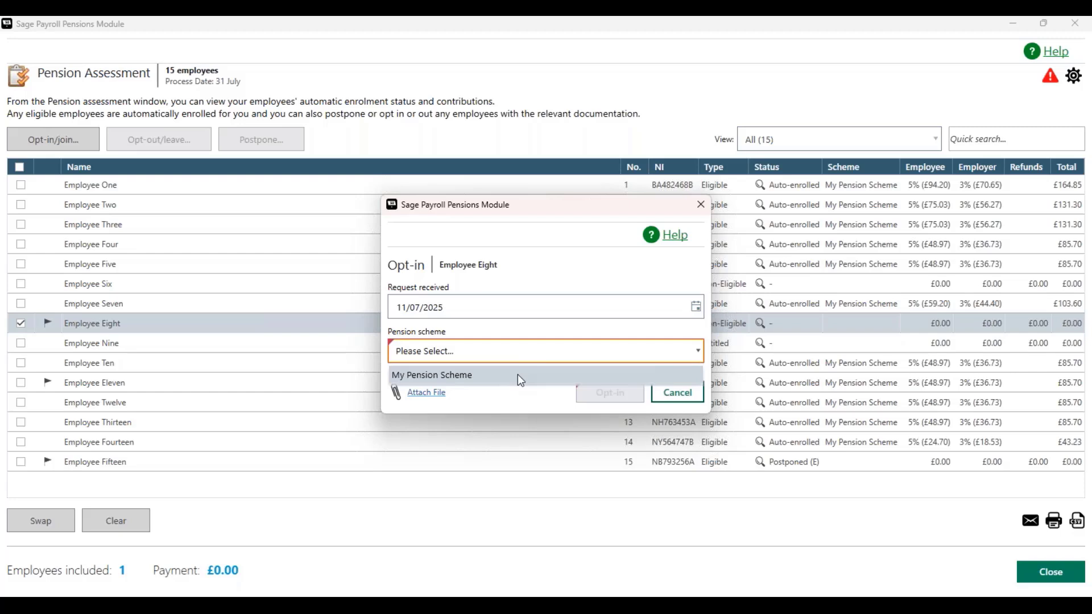
click(517, 376)
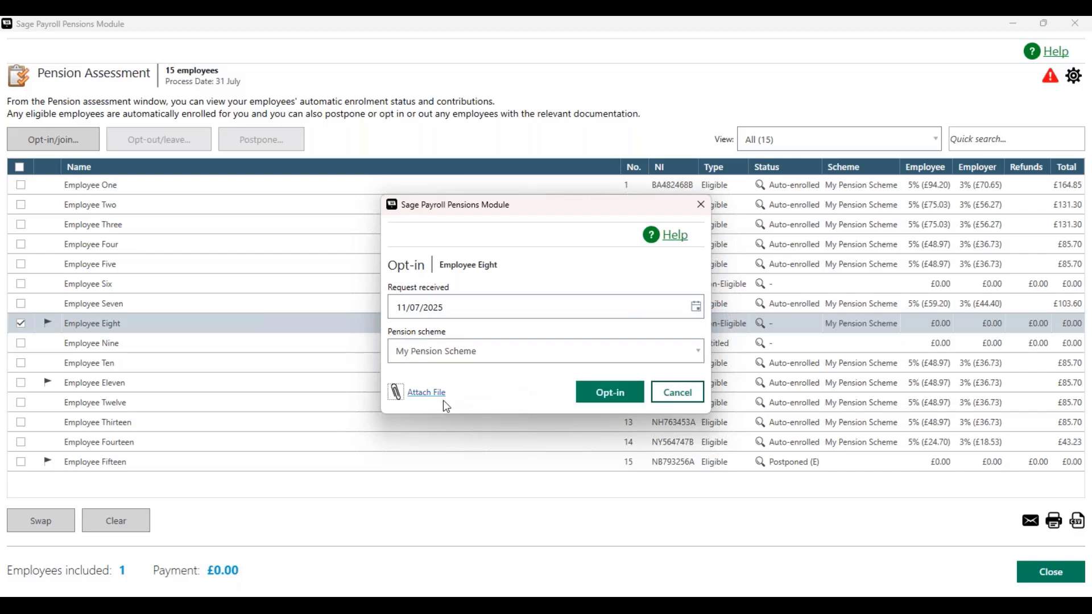
click(622, 399)
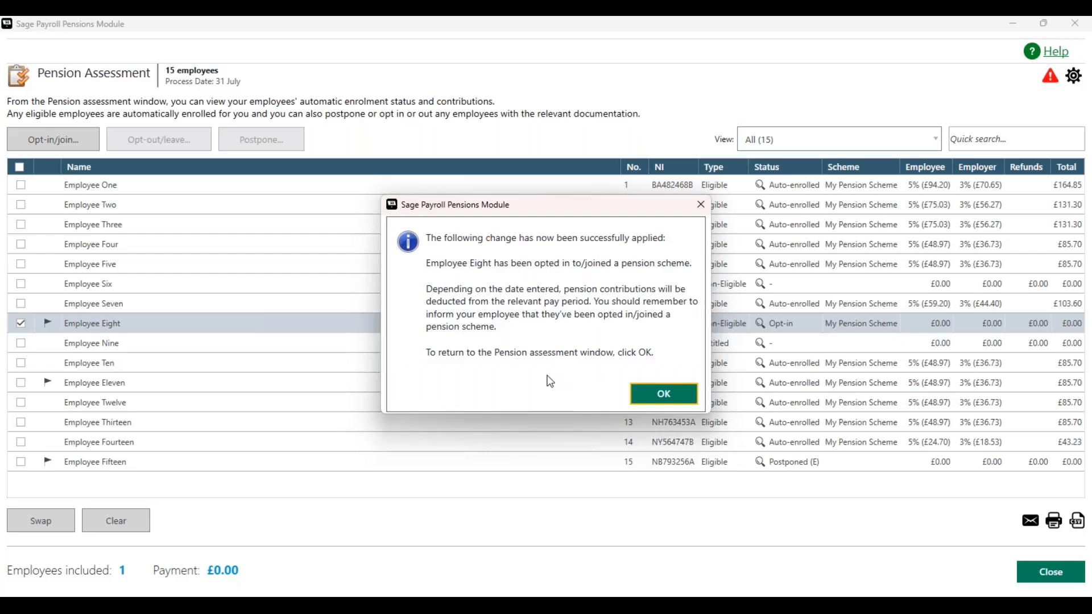
click(657, 401)
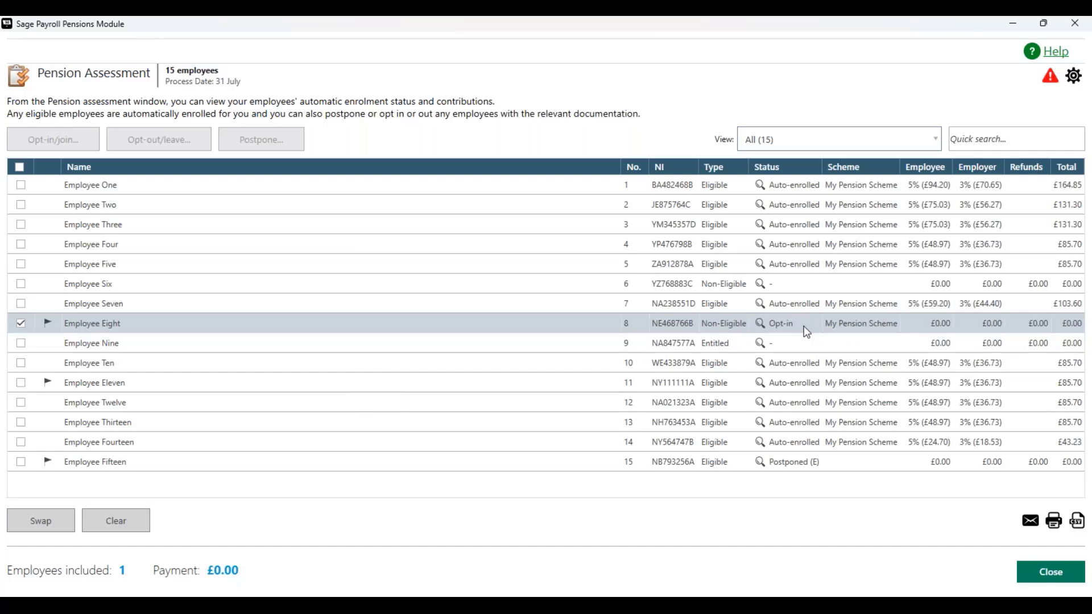
mouse_move(764, 324)
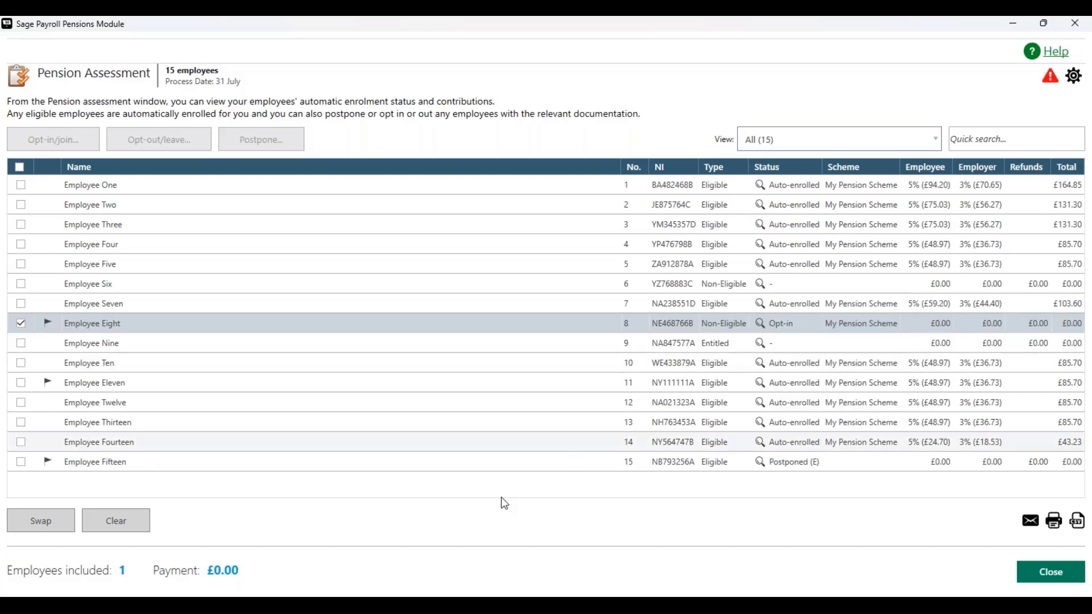
click(21, 324)
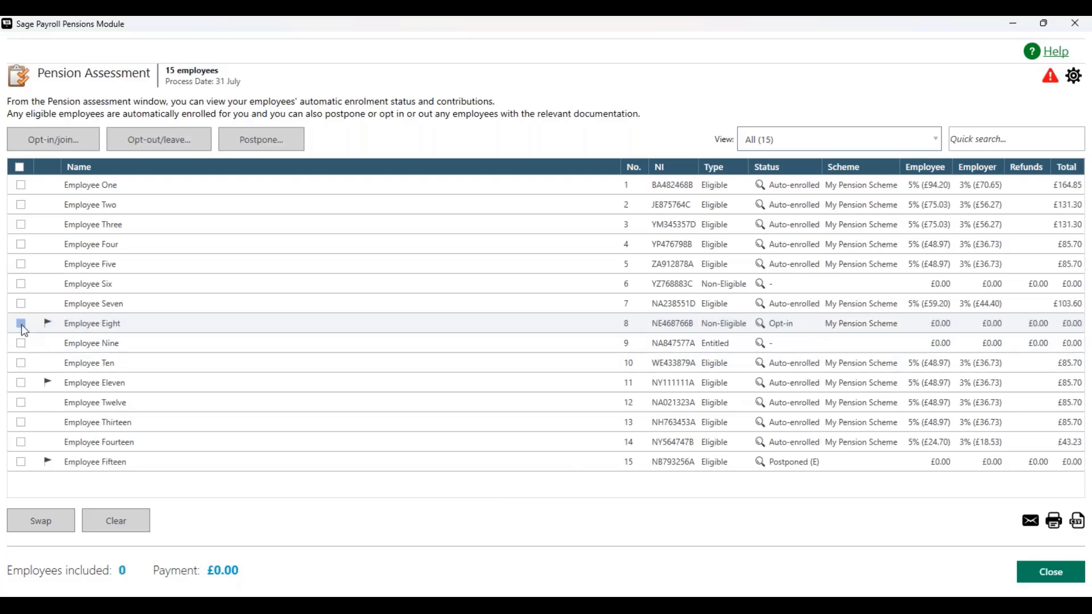
- Opt Employee Fourteen out of the pension scheme with the request received date 11/07/2025, and close the pension assessment
click(21, 443)
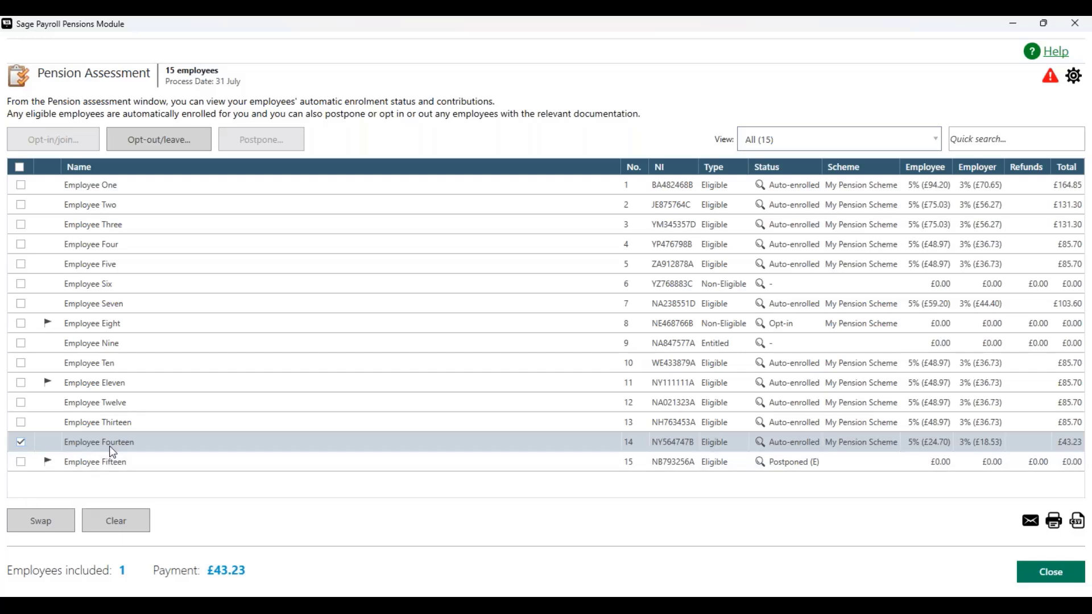
click(176, 151)
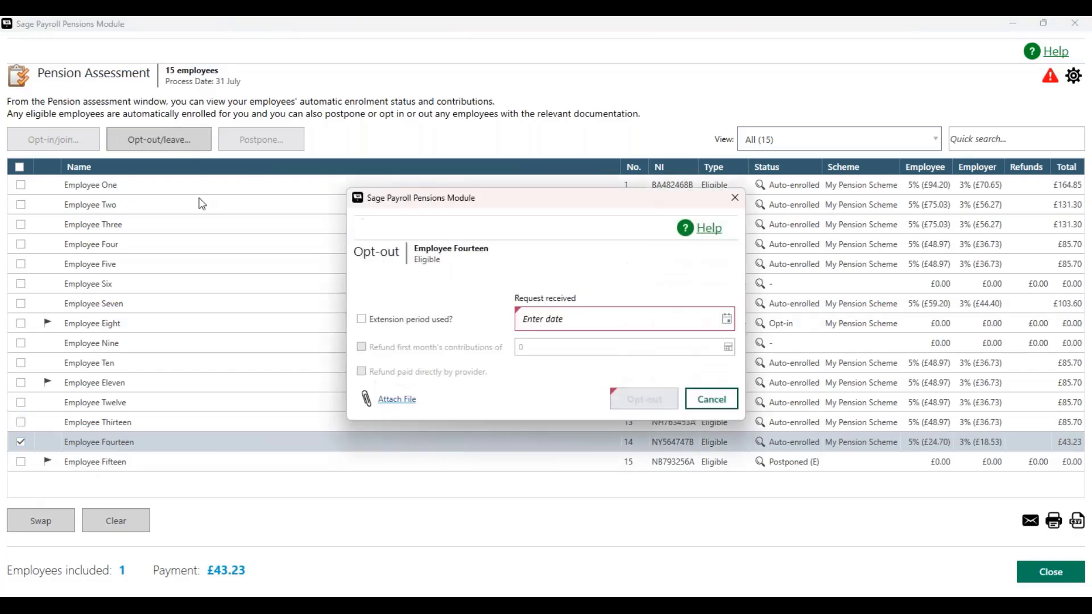
click(728, 321)
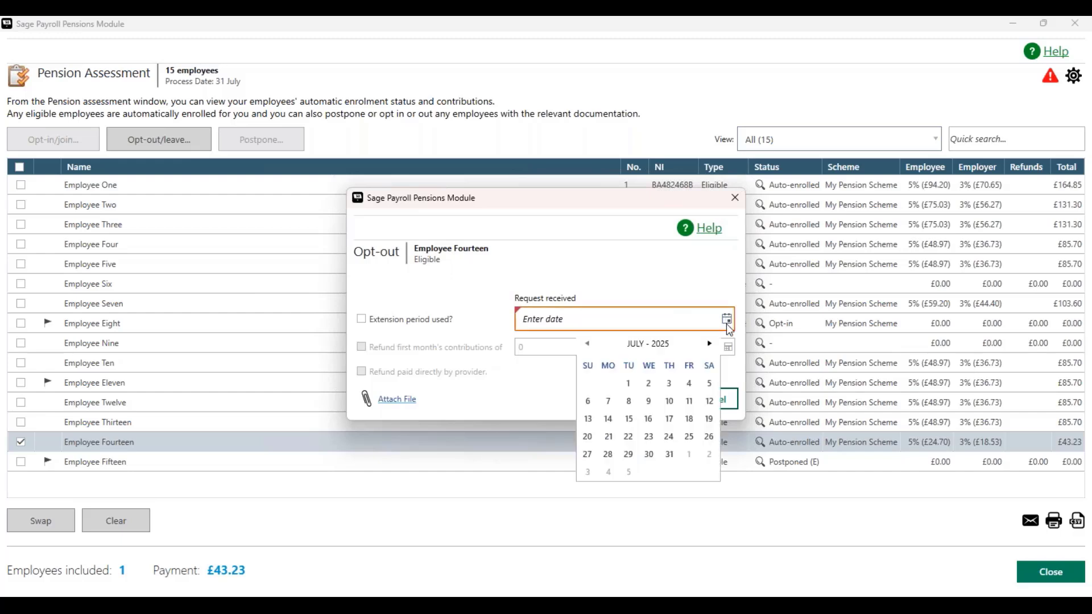
click(689, 400)
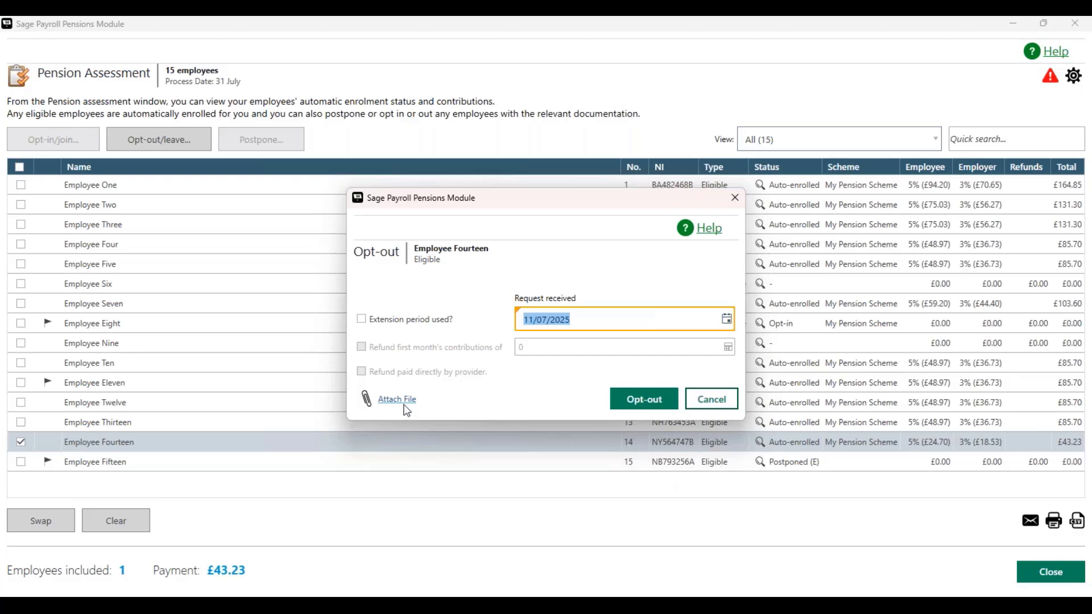
click(638, 402)
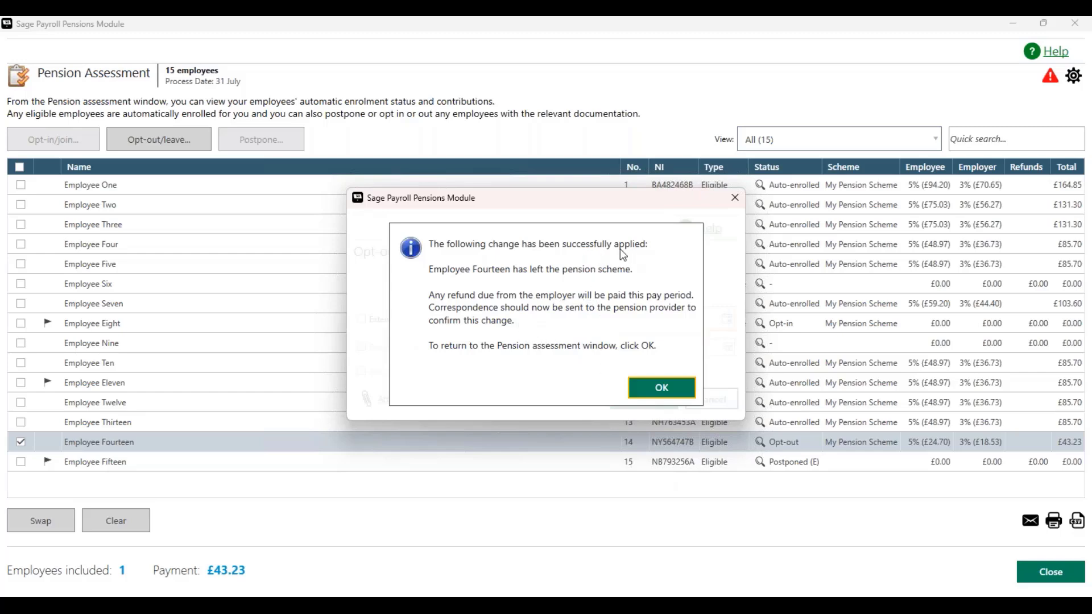
click(674, 393)
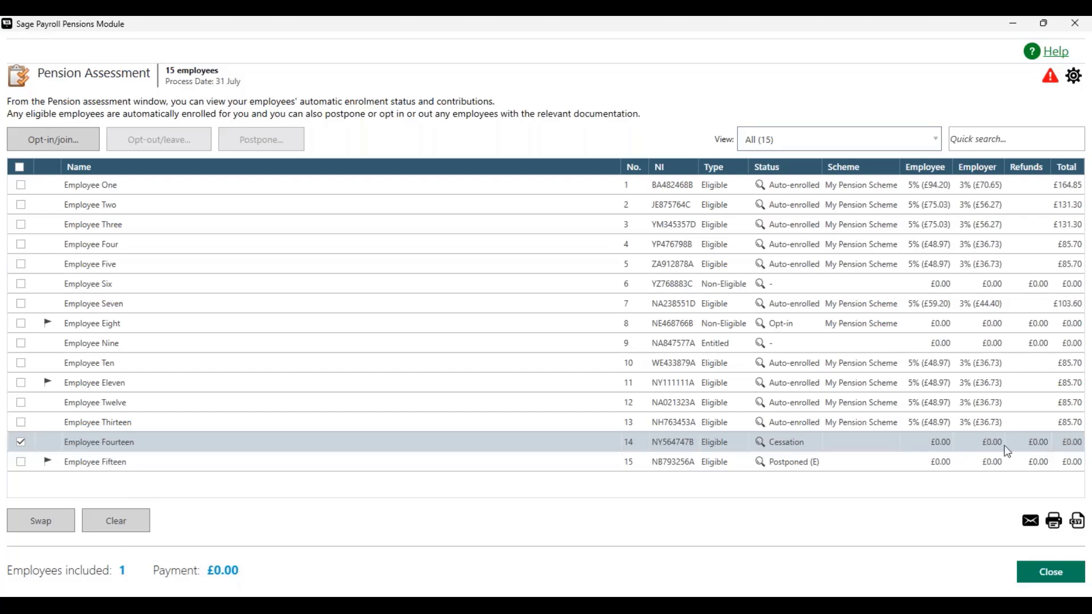
click(22, 442)
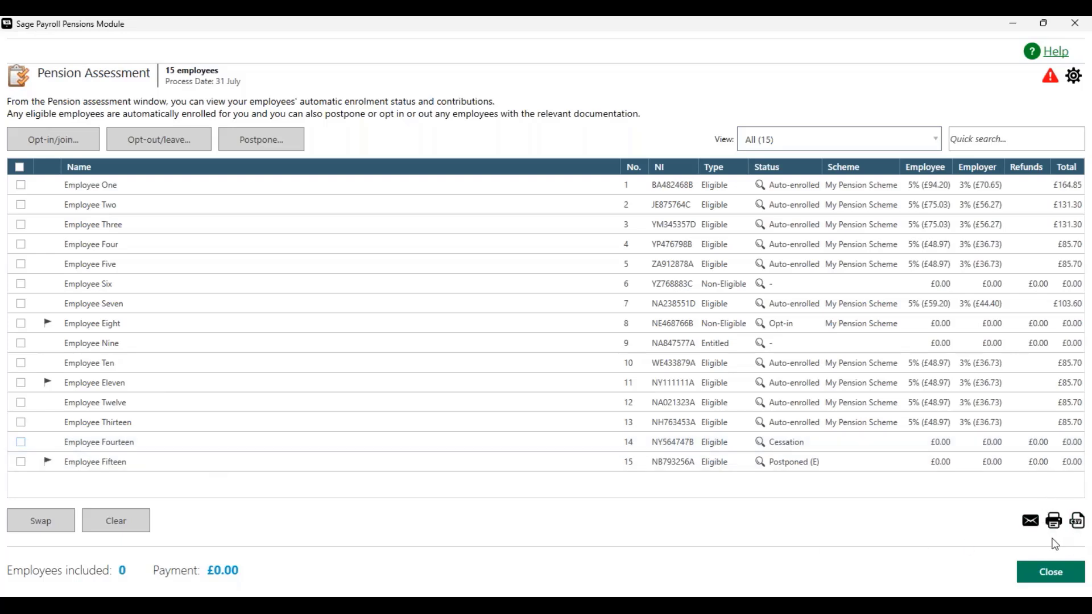
click(1051, 576)
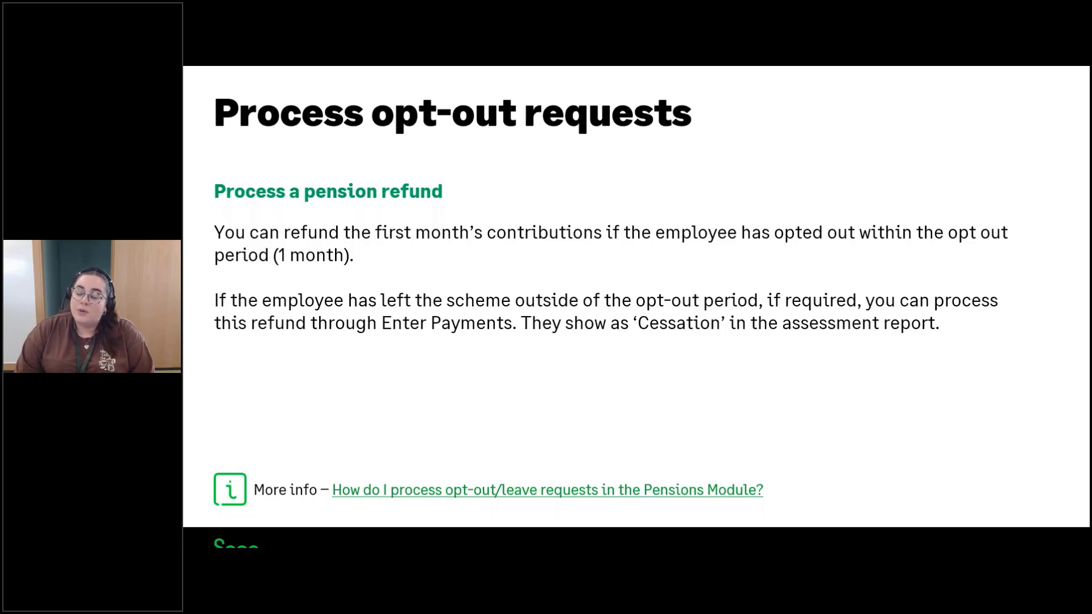
key(Right)
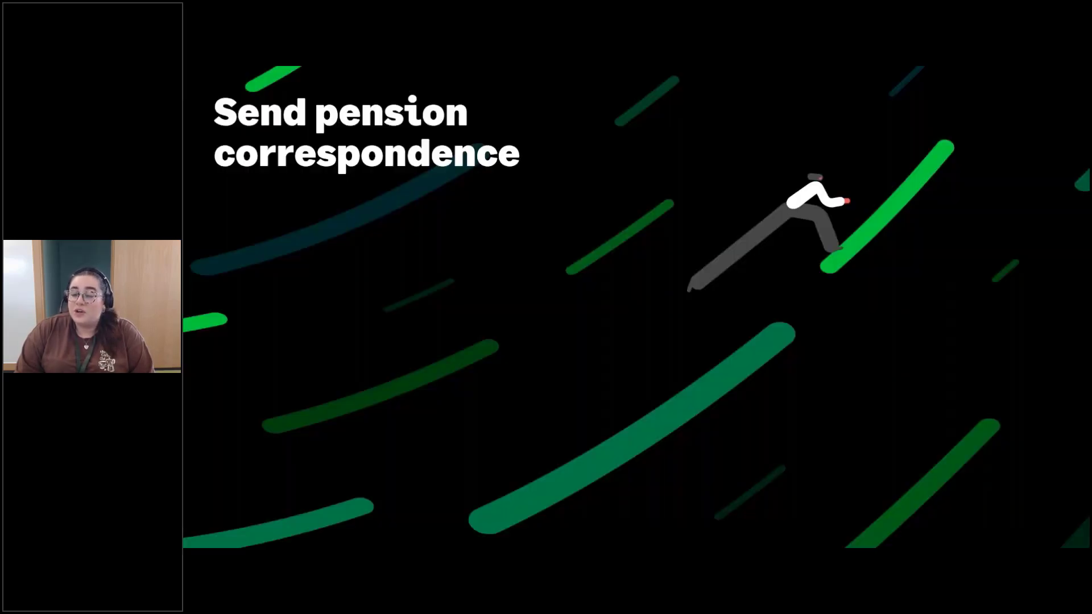
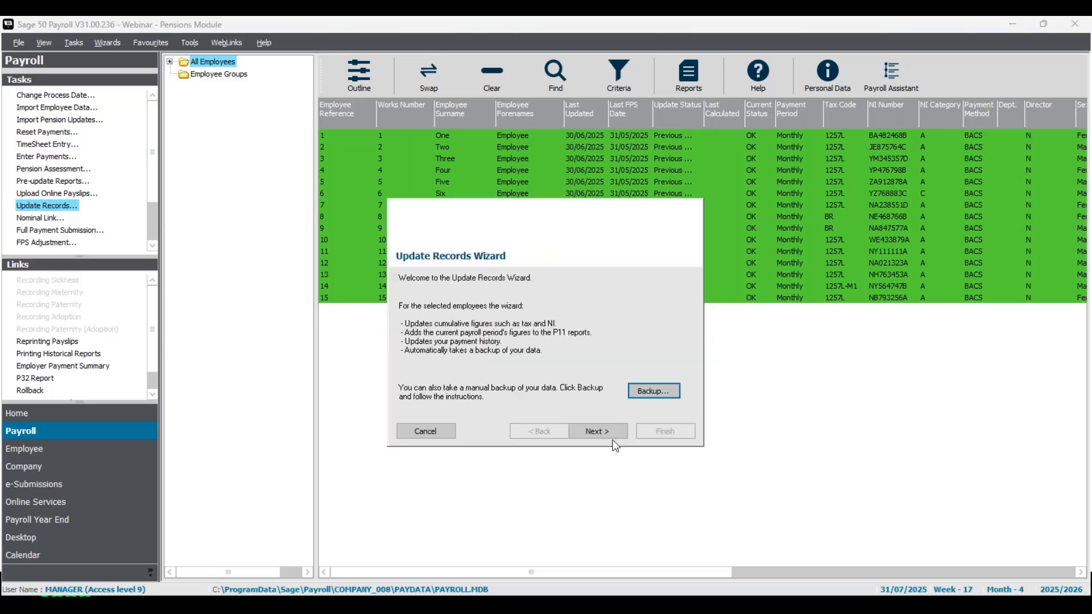
- Run the Update Records Wizard for all the selected employees to update their July payroll records, without taking a manual backup
click(614, 430)
click(619, 432)
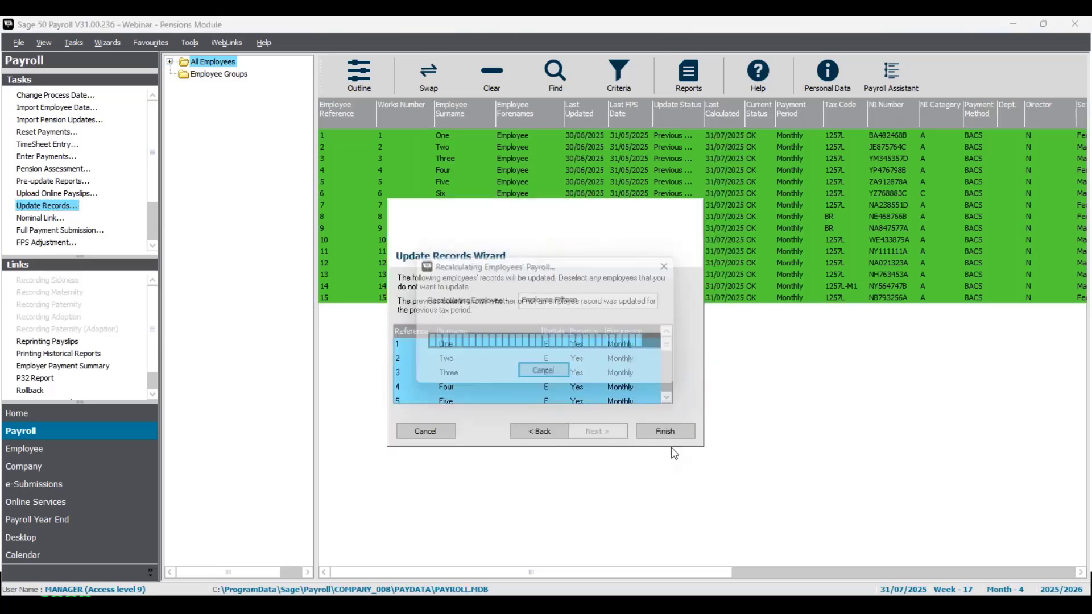
click(666, 431)
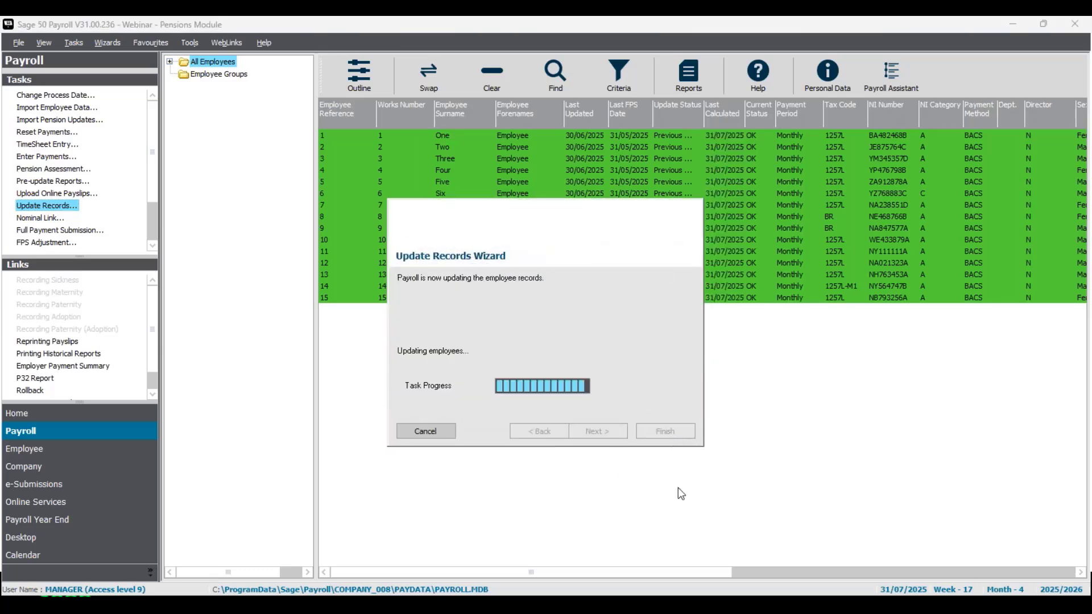
click(673, 383)
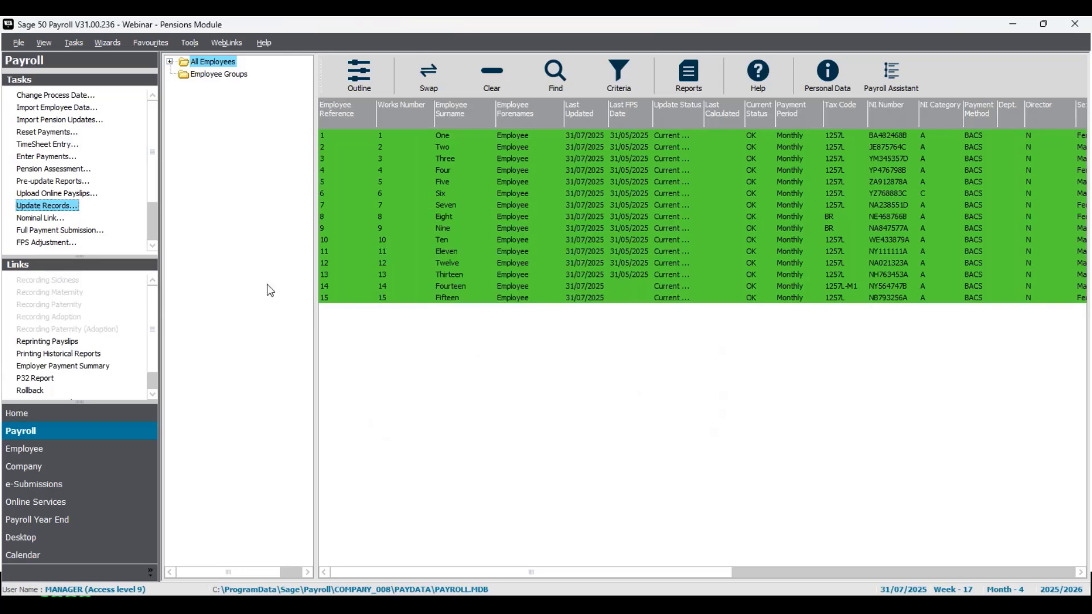
- Open Send Pension Correspondence and check the available view filters for the letters due
scroll(147, 224, down, 2)
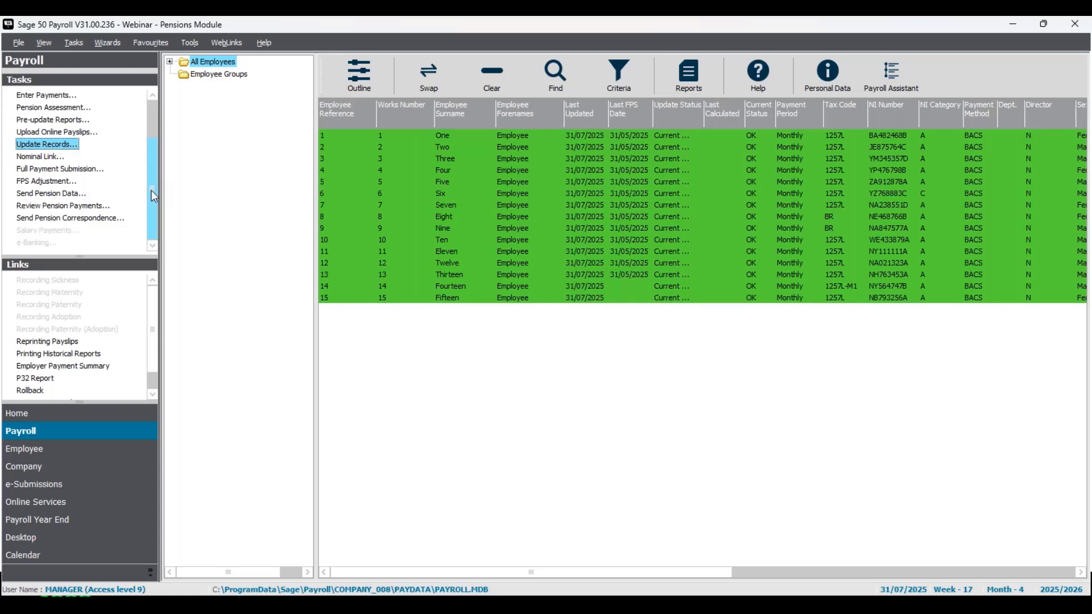
click(66, 220)
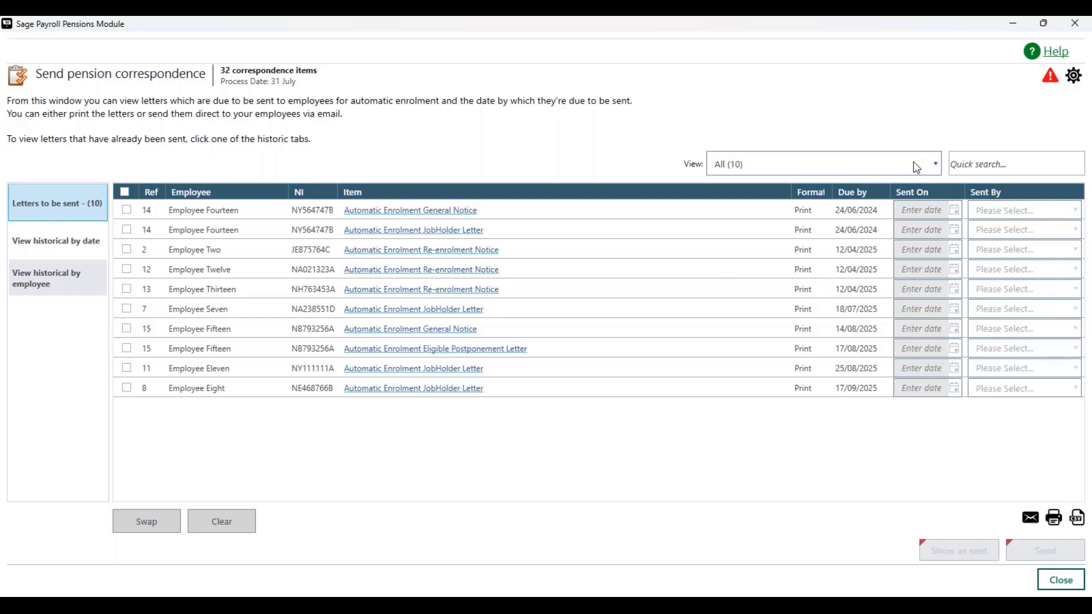
click(914, 164)
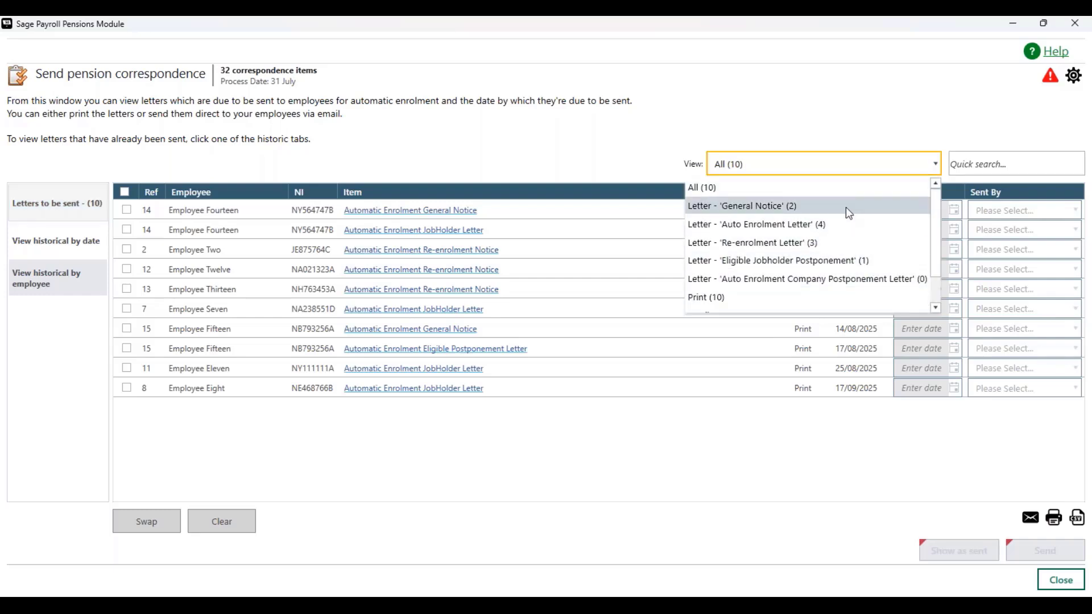
click(992, 164)
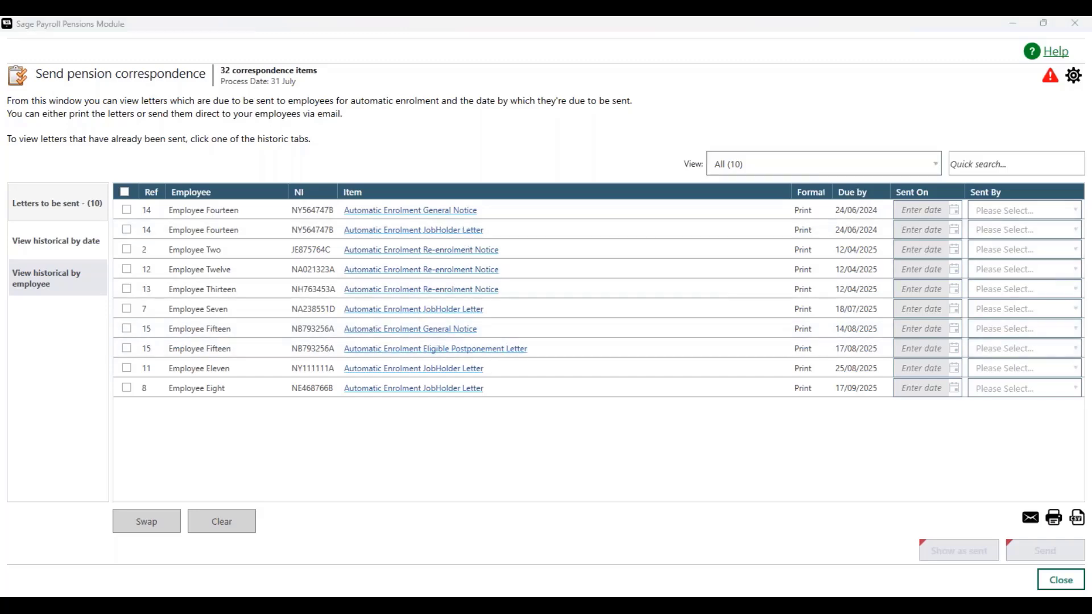
- Read through the preview of Employee Fourteen's Automatic Enrolment JobHolder Letter, and close it
scroll(626, 399, down, 1)
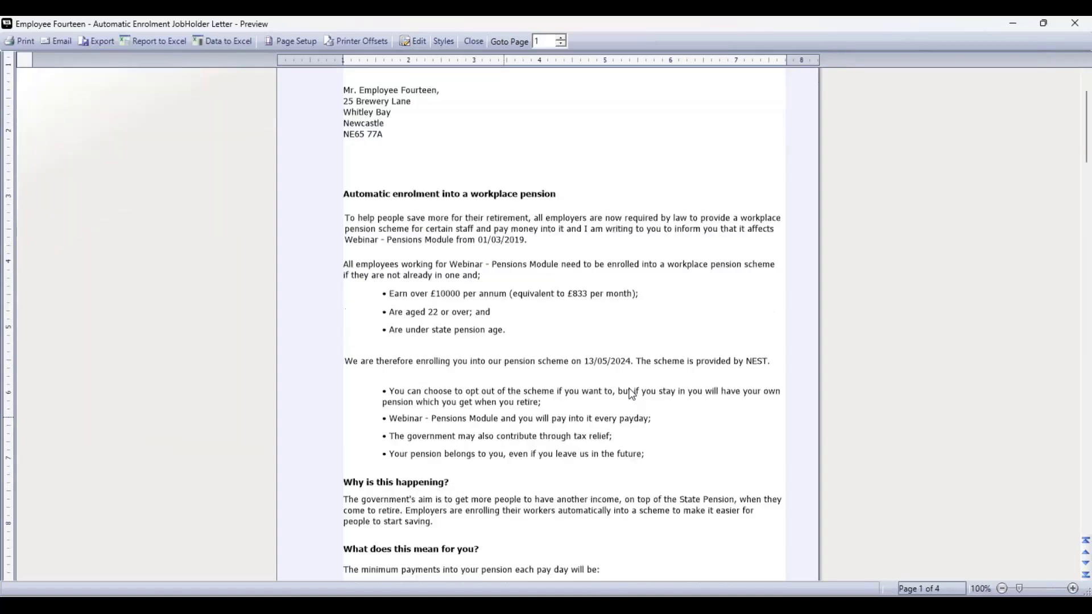
scroll(634, 394, down, 1)
scroll(700, 341, down, 3)
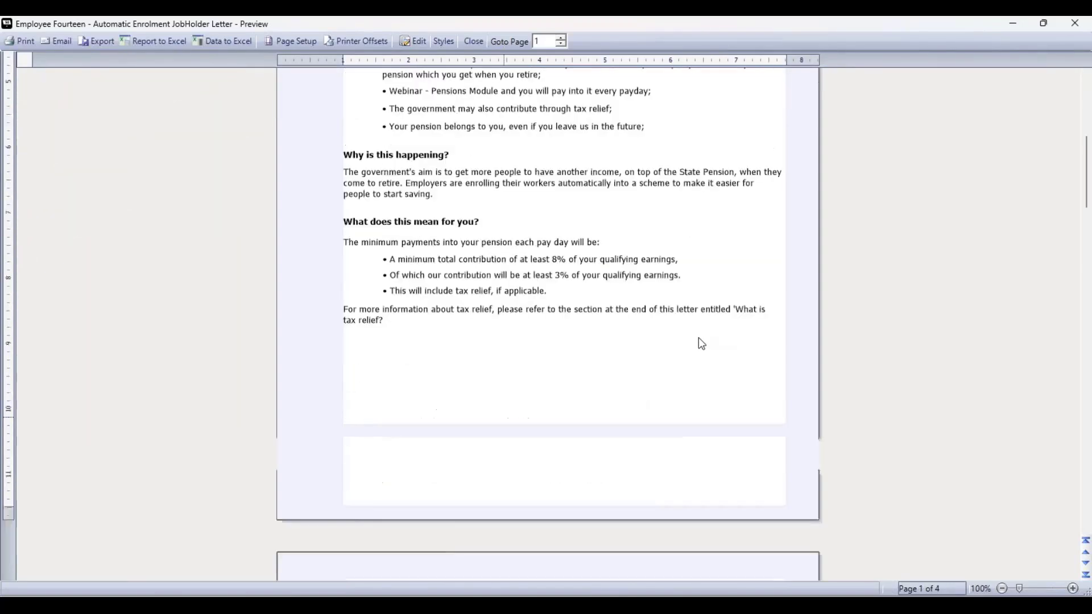
scroll(701, 343, down, 3)
scroll(698, 336, up, 10)
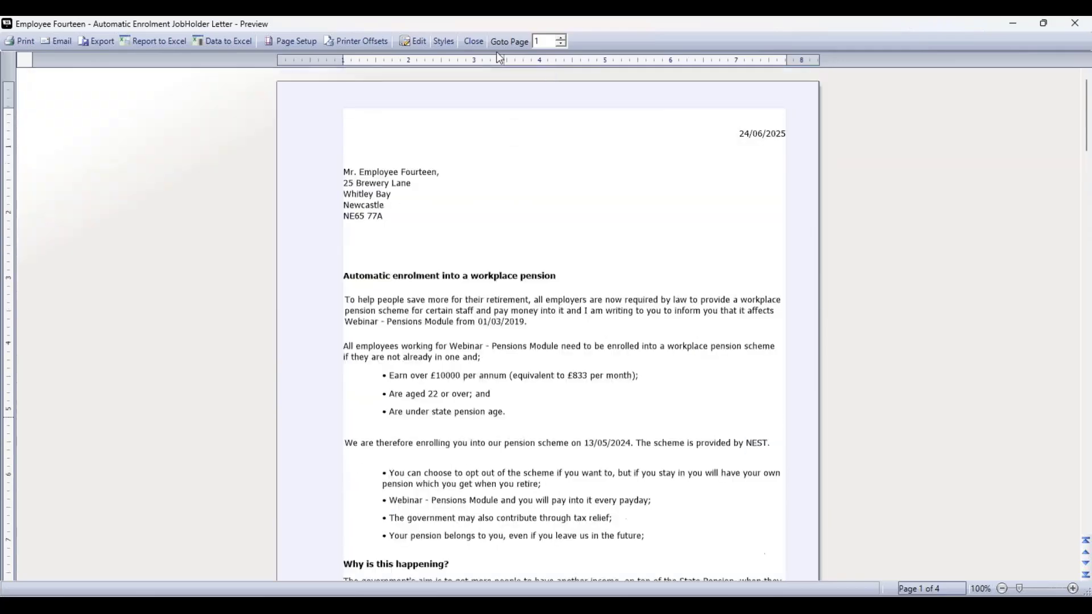
click(472, 42)
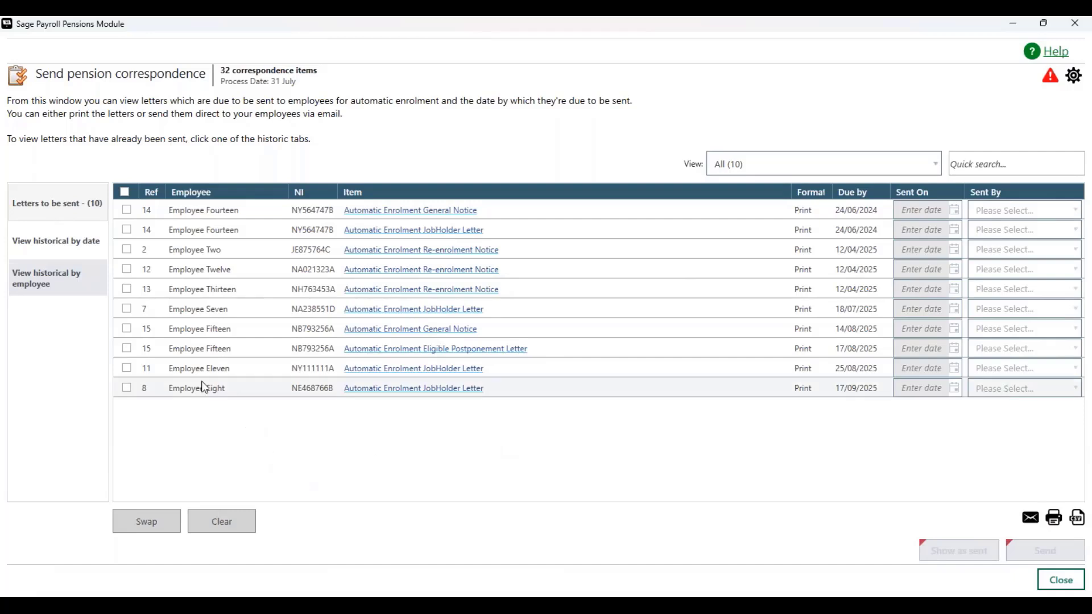
- Select the Automatic Enrolment Re-enrolment Notices for Employees Two, Twelve and Thirteen, and set Sent By to User for all three
click(127, 250)
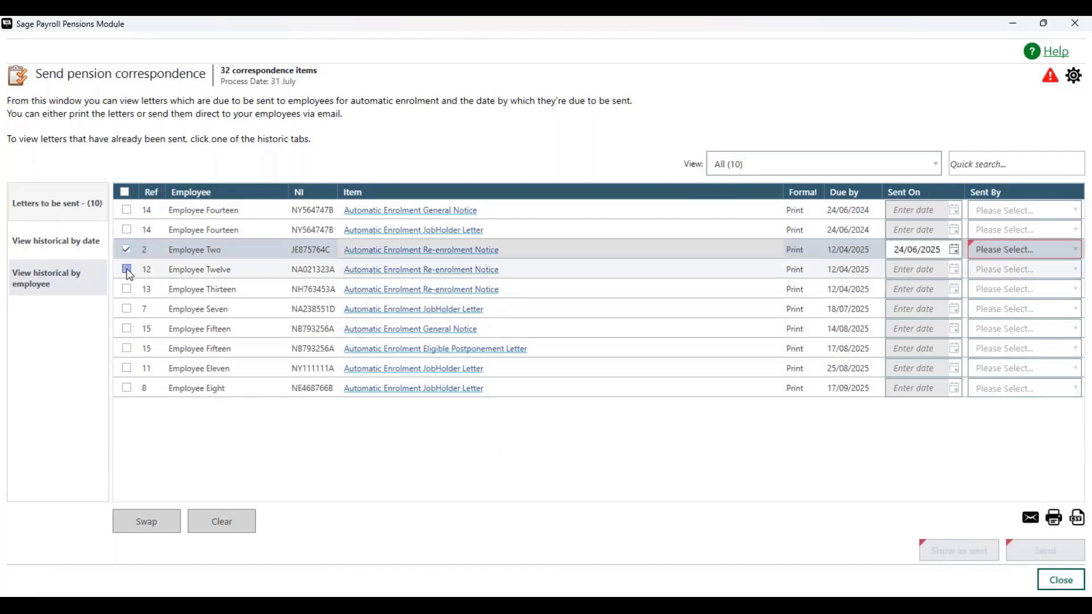
click(126, 269)
click(126, 288)
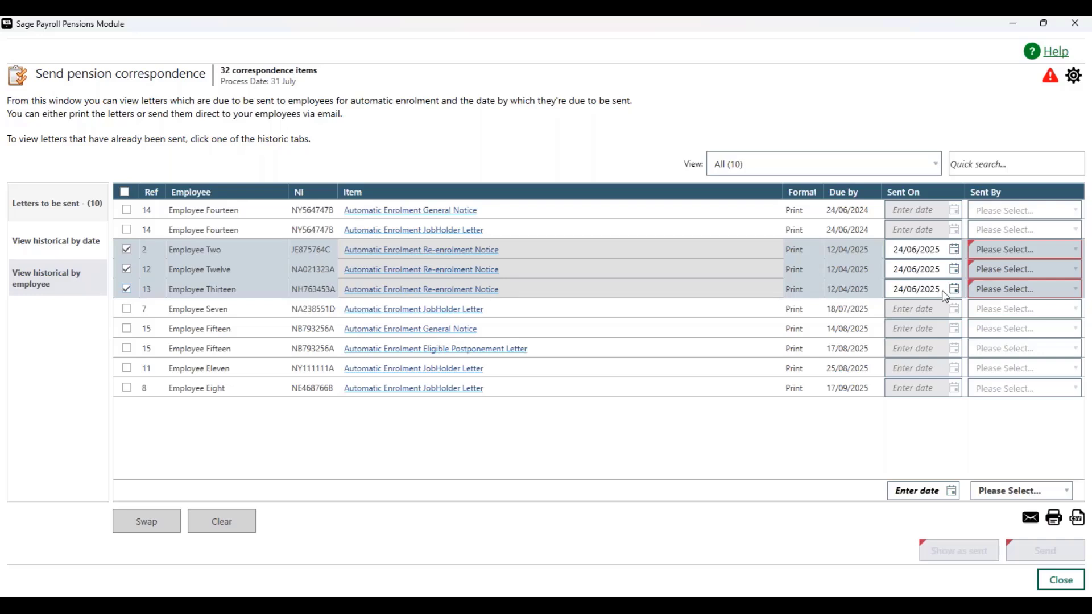
click(1029, 249)
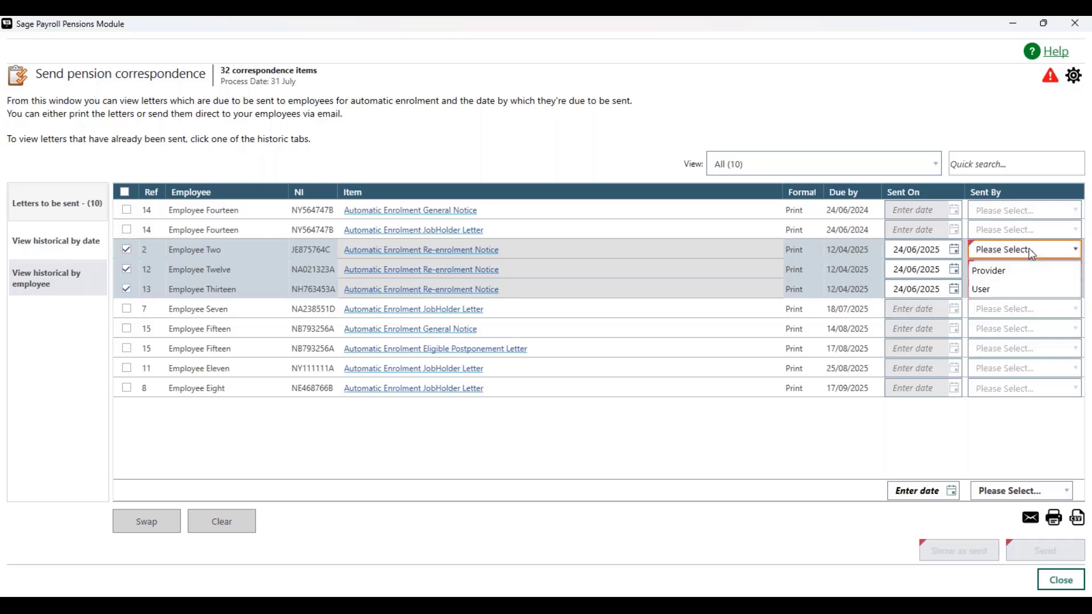
click(1038, 290)
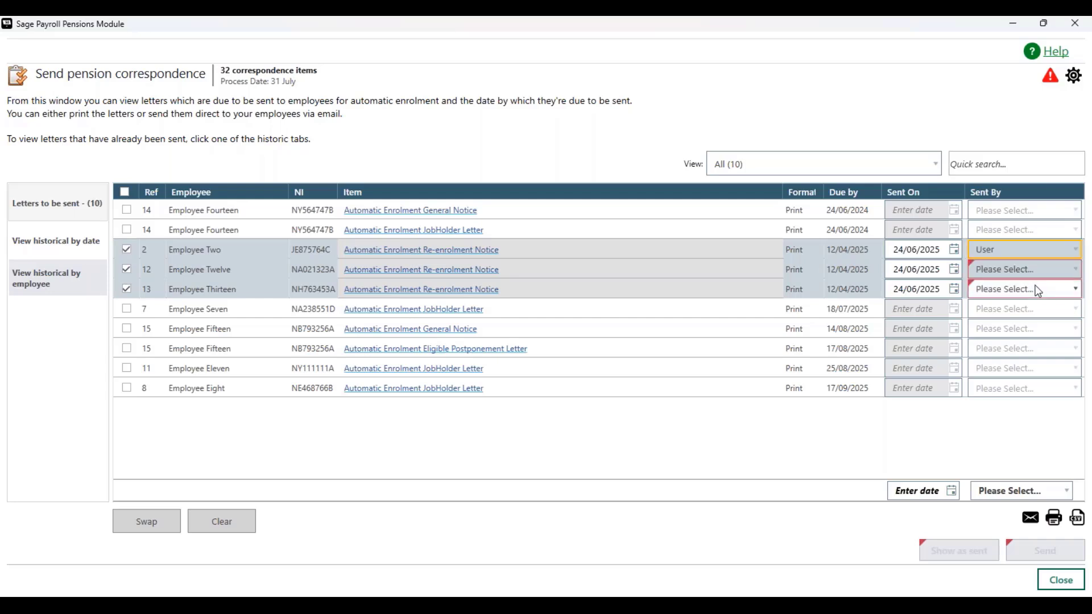
click(1009, 266)
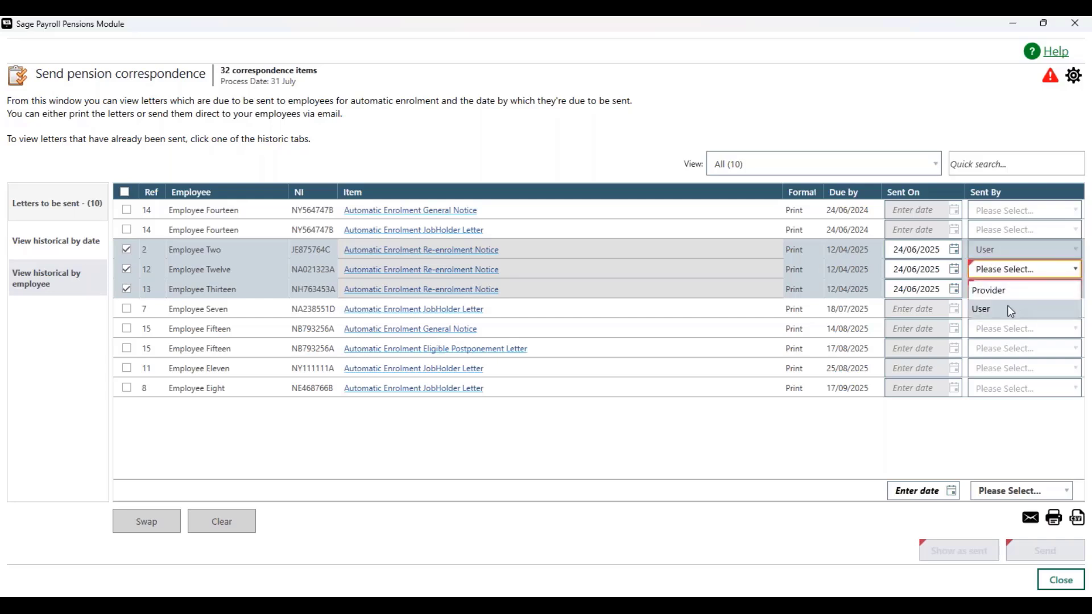
click(1008, 306)
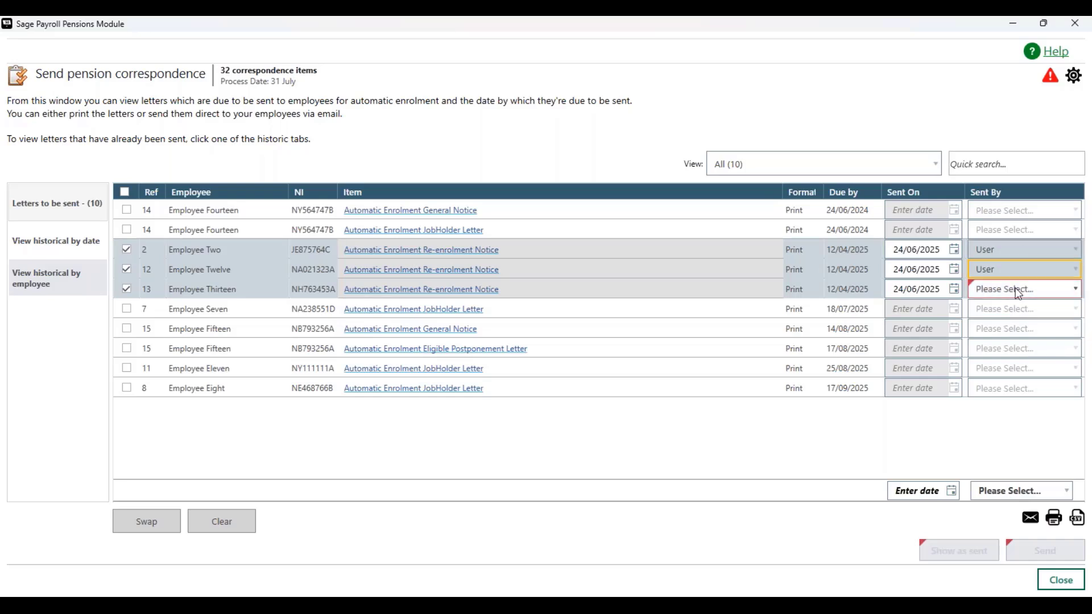
click(1003, 491)
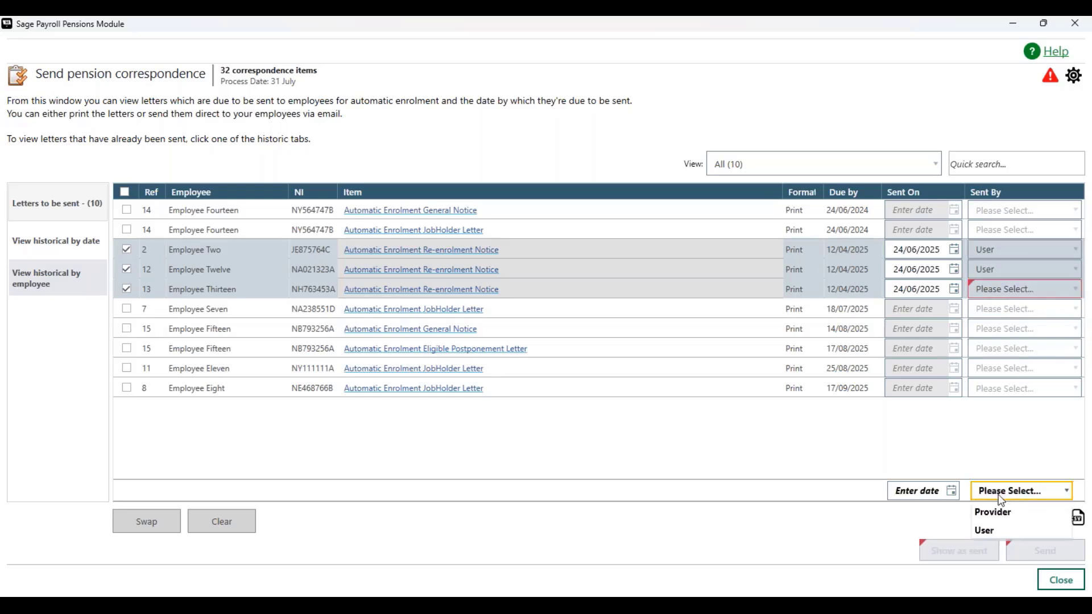
click(994, 529)
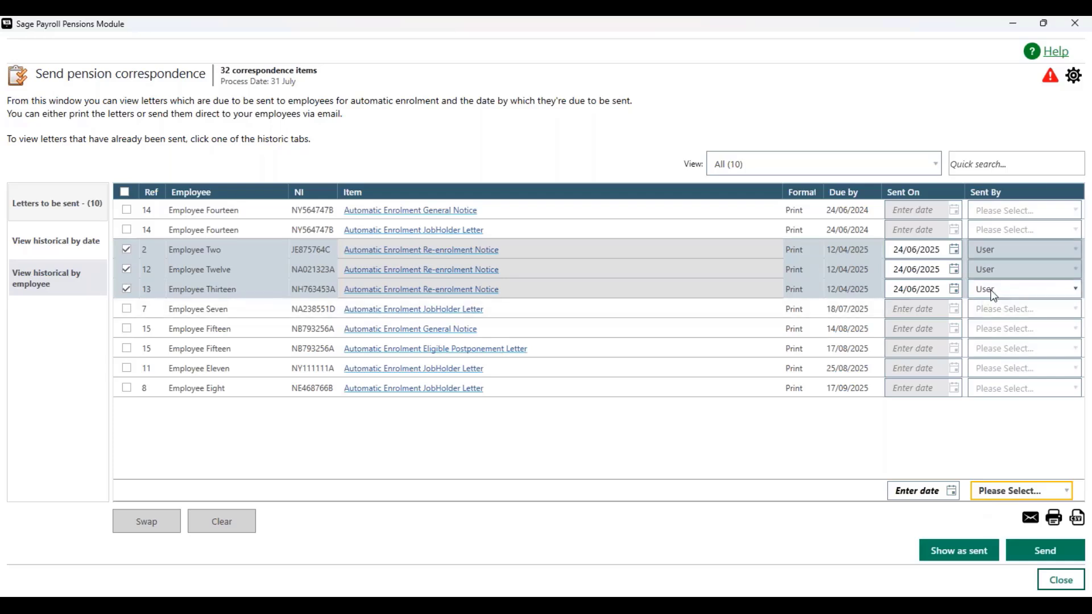
- Set the sent date of the three selected re-enrolment notices to 30/06/2025, and show them as sent without printing record copies
click(952, 492)
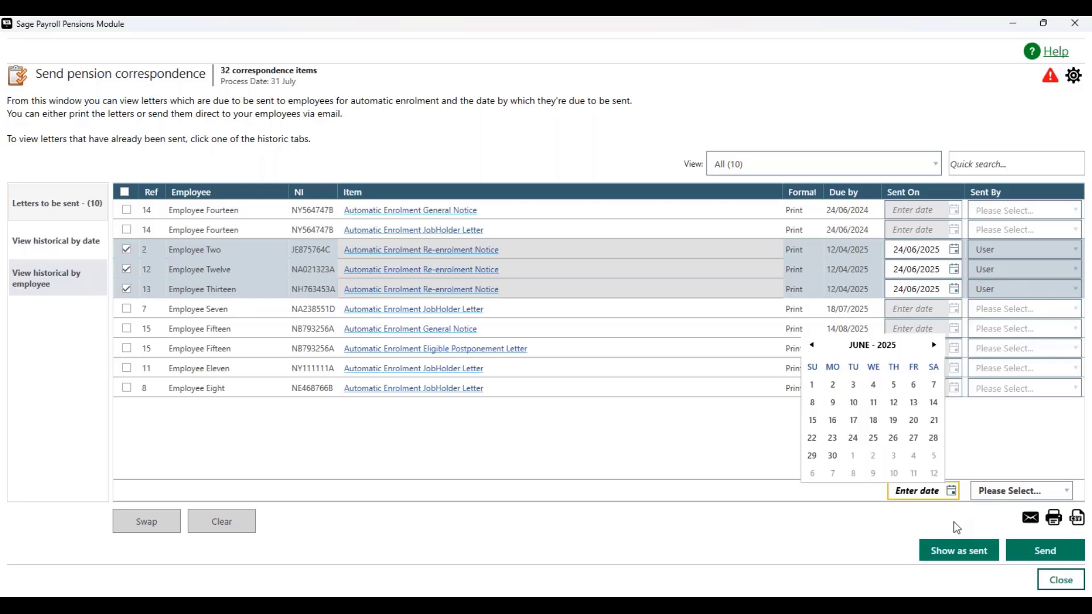
click(833, 456)
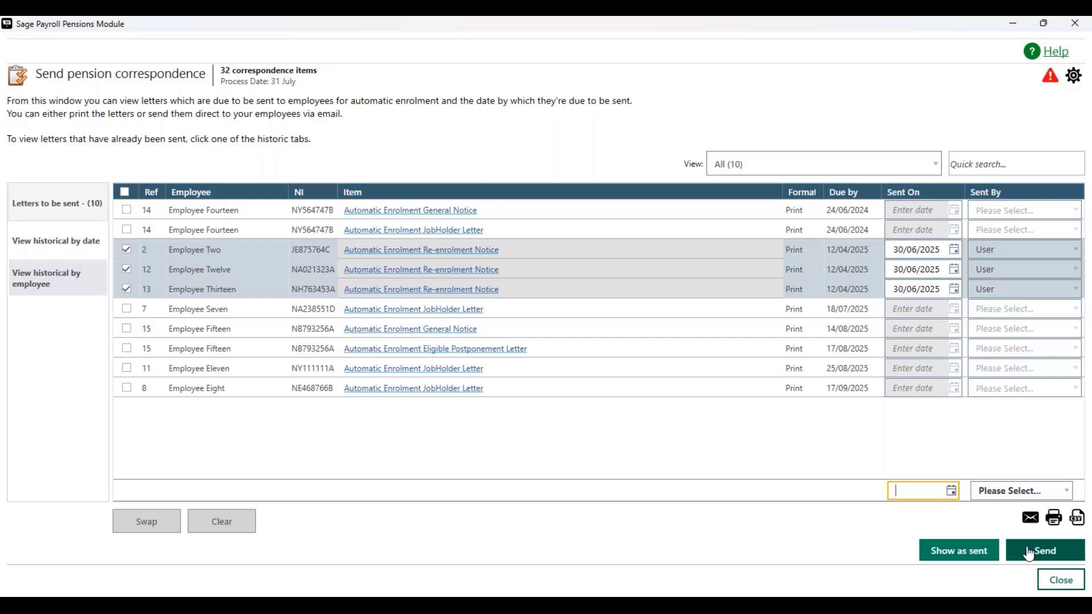
click(956, 554)
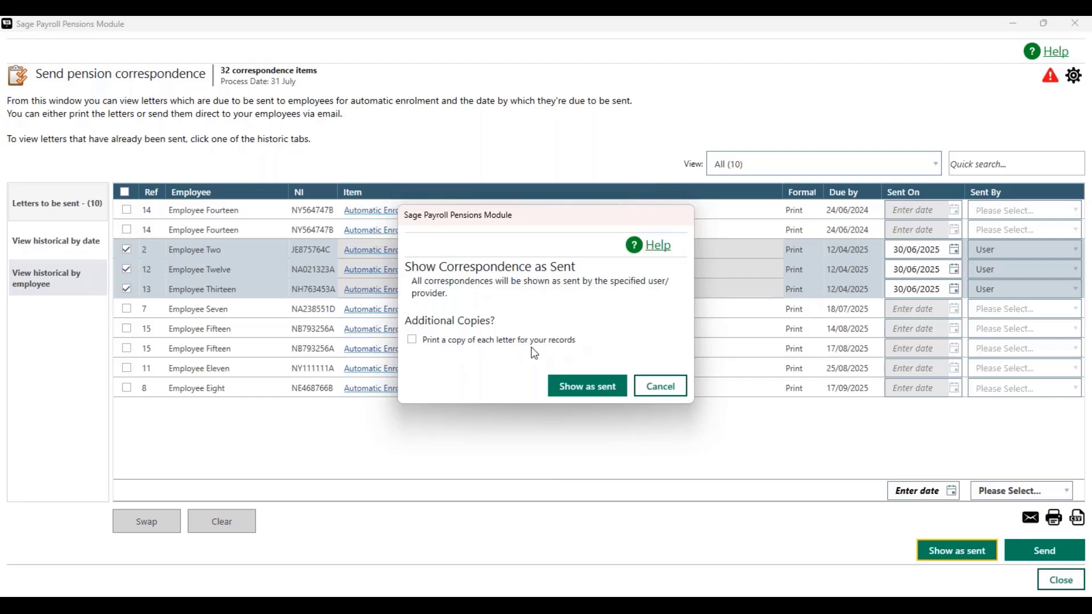
click(411, 340)
click(412, 340)
click(590, 393)
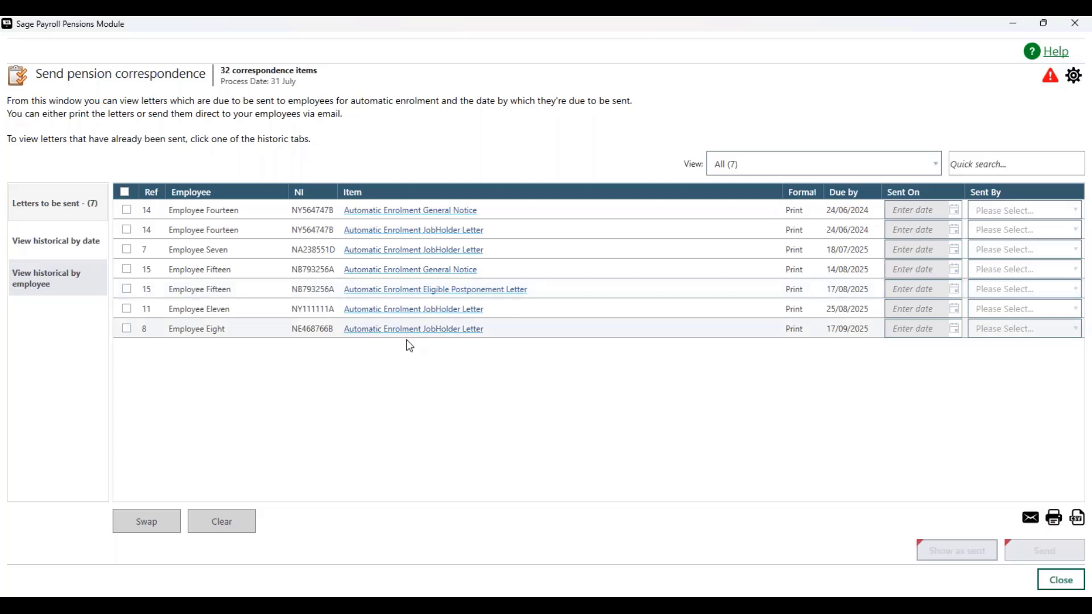
- Select all the remaining pension letters and try to set their common sent date to 30/06/2025
click(128, 193)
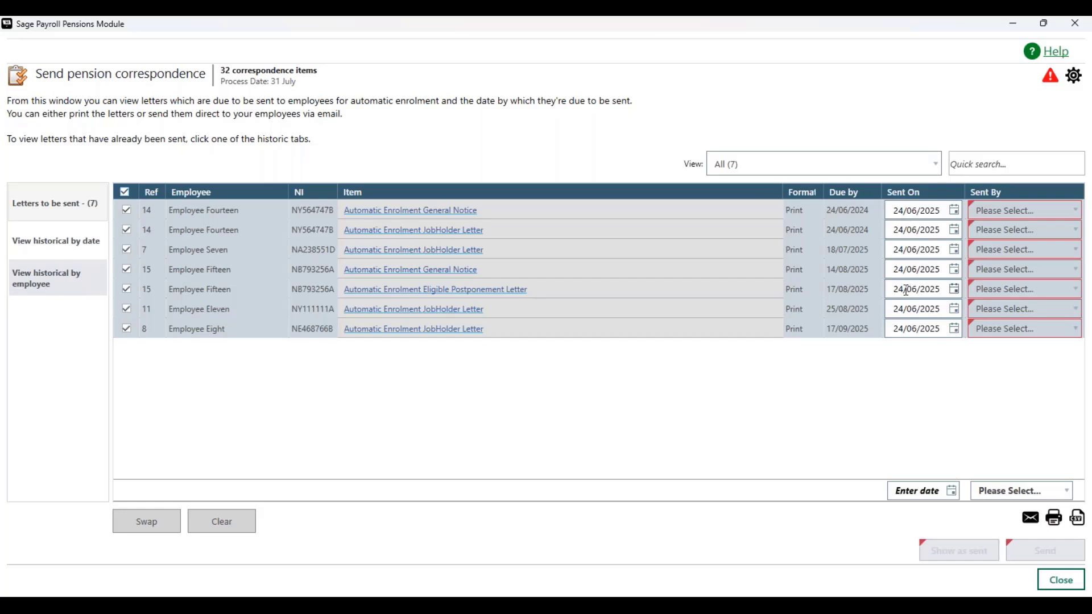
click(951, 490)
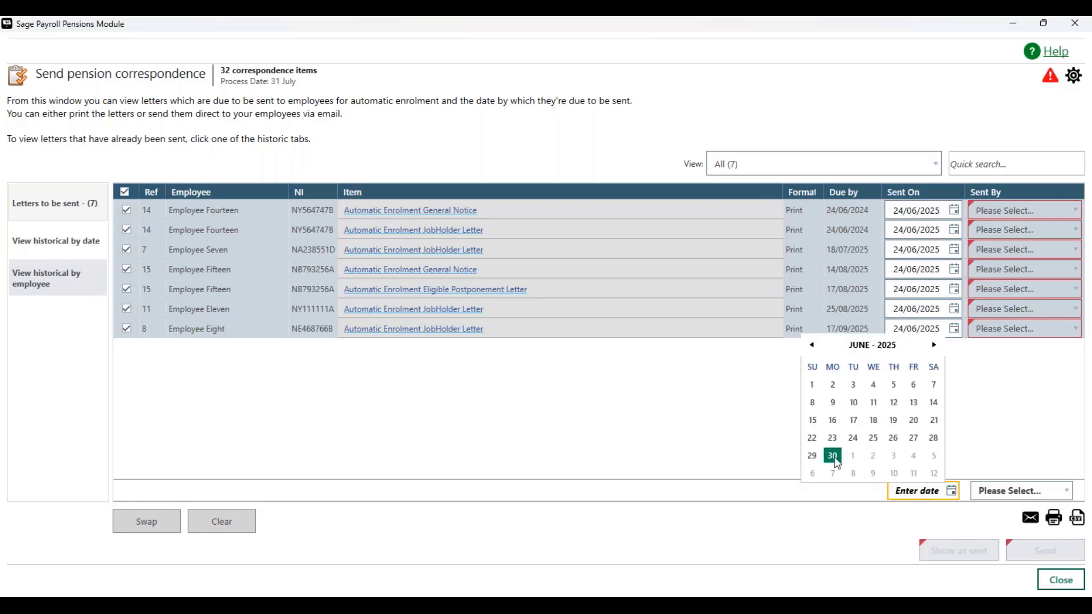
click(834, 459)
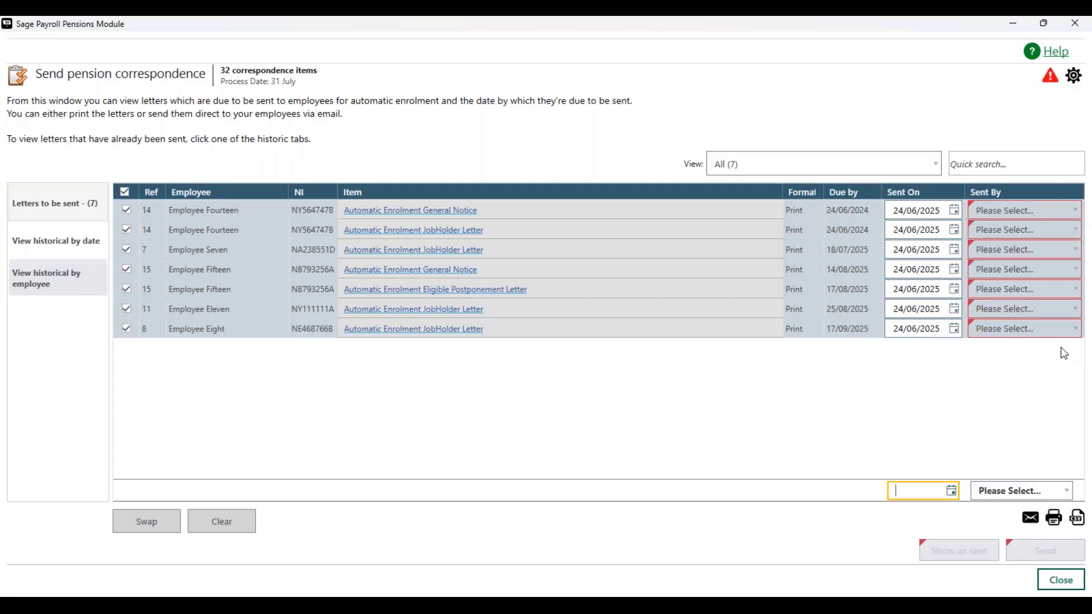
- Set Sent By to User for Employee Eight's letter and for all the other selected letters
click(1067, 333)
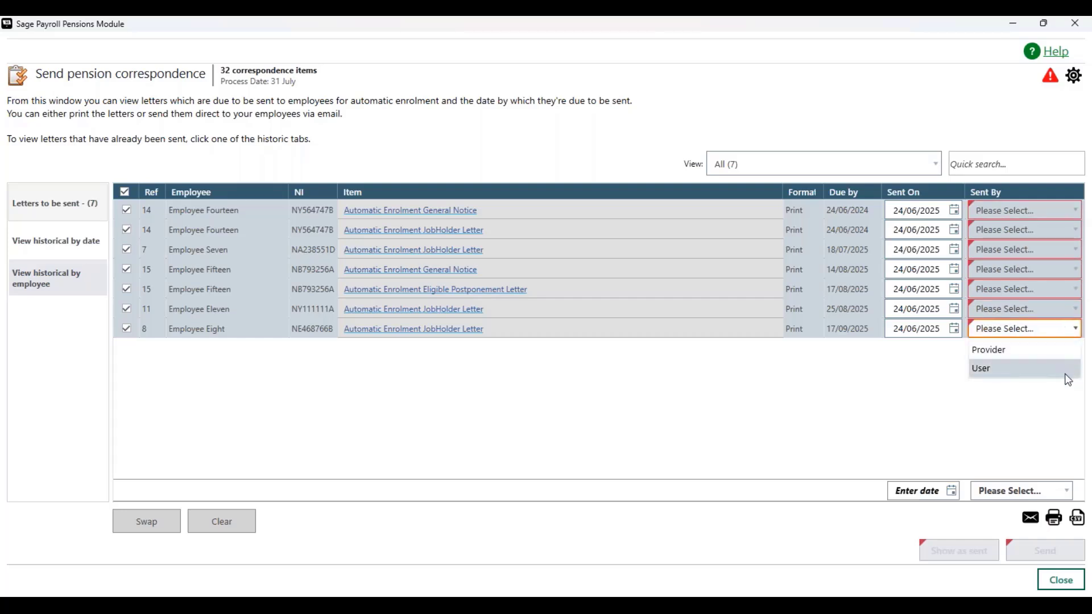
click(1064, 367)
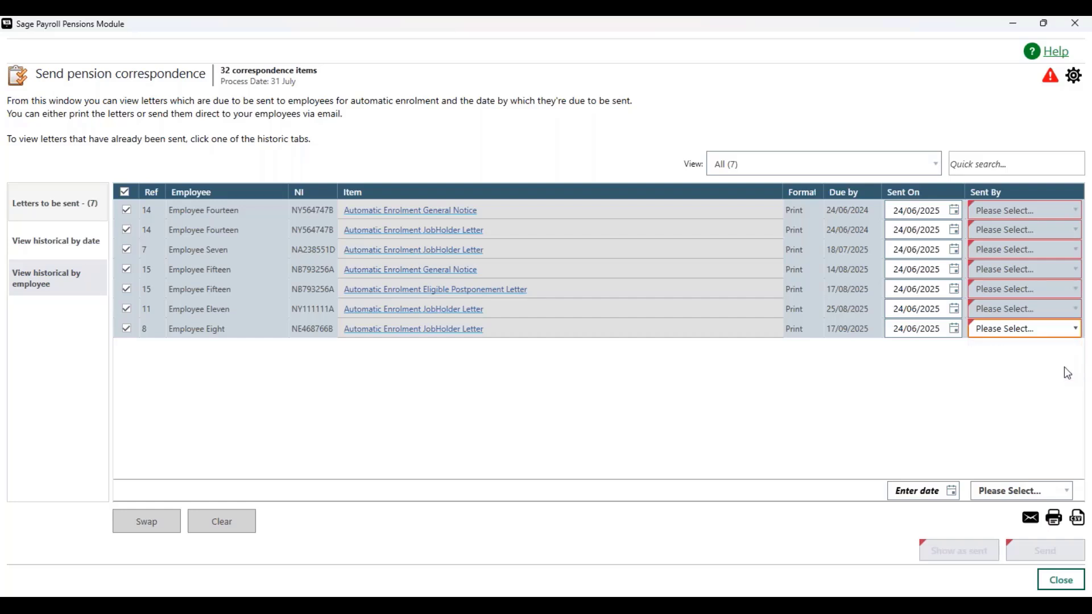
click(1060, 490)
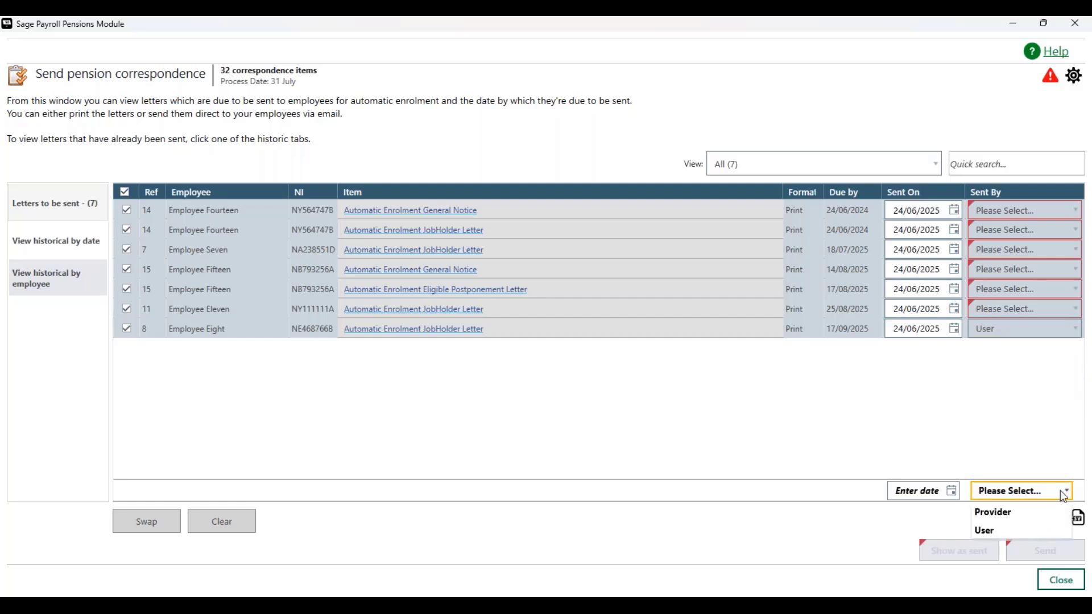
click(1009, 531)
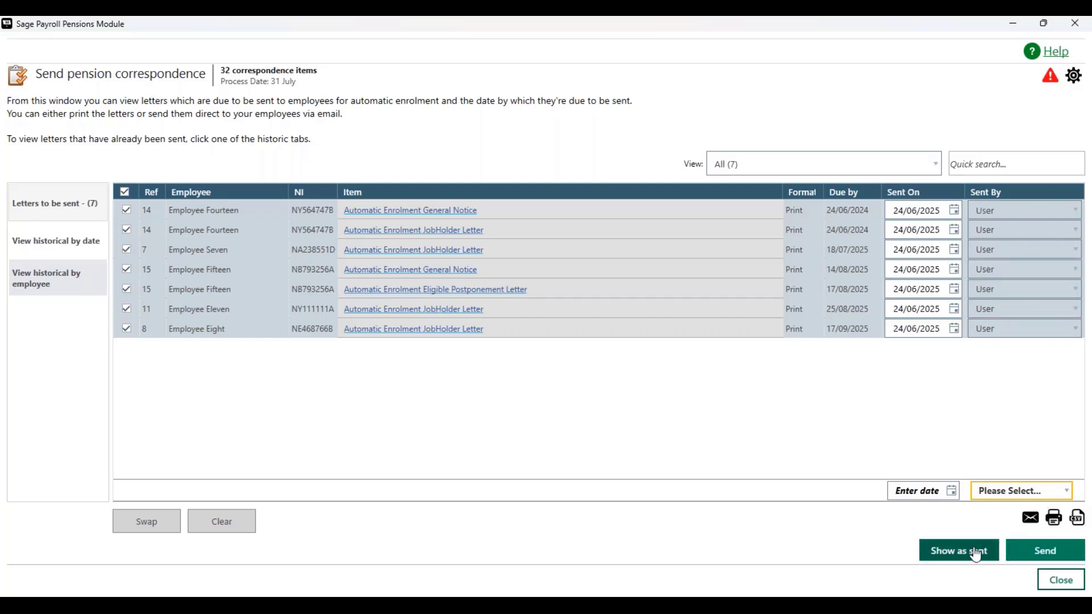
- Send the selected letters in their specified format without duplicates, printing them with Microsoft Print to PDF as "July pension correspondence"
click(1057, 560)
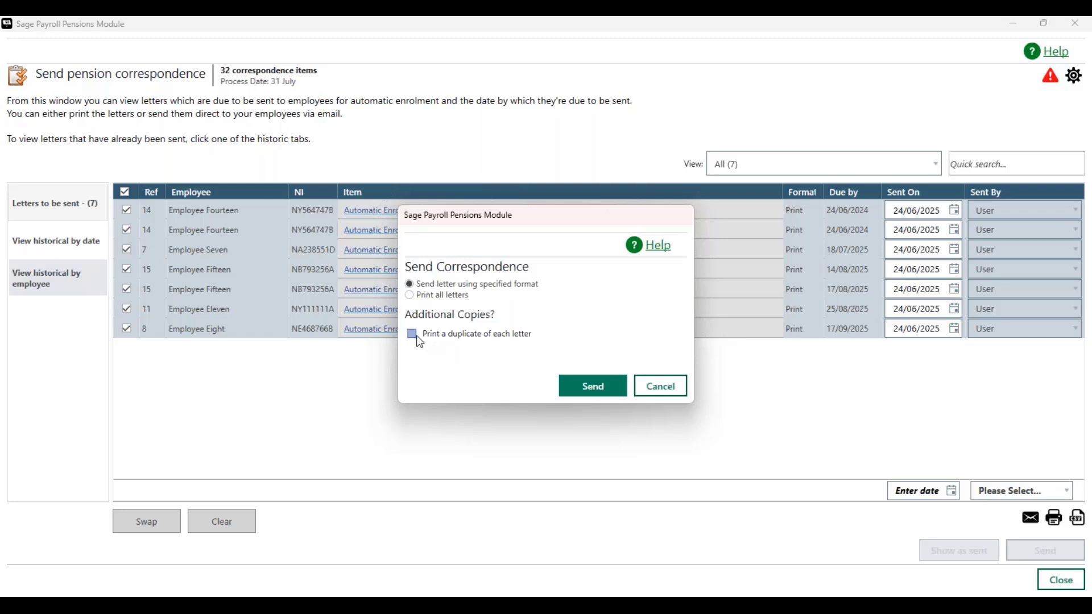
click(603, 392)
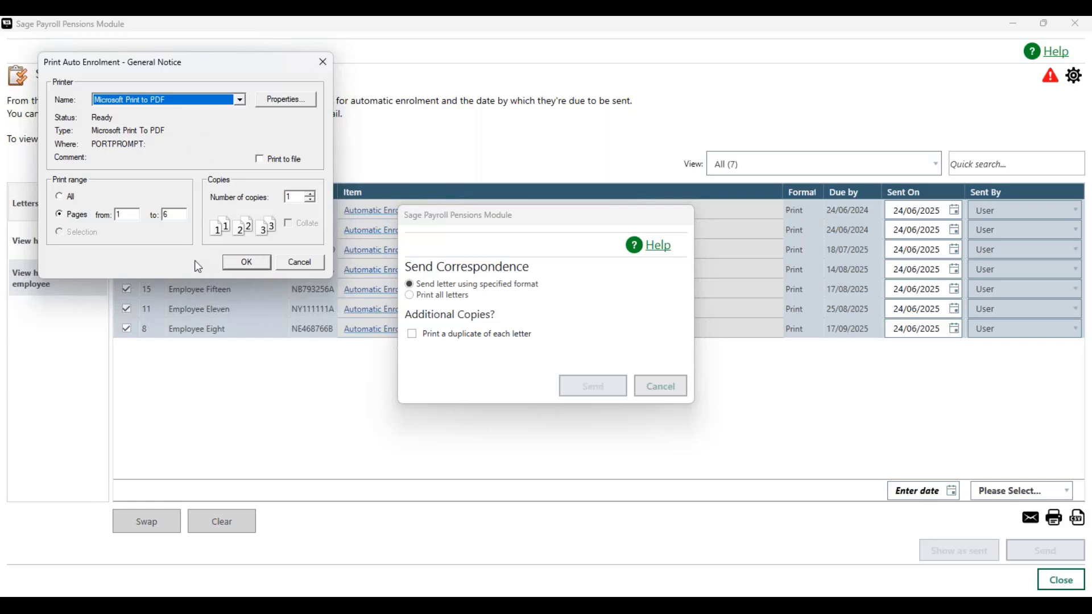
click(244, 264)
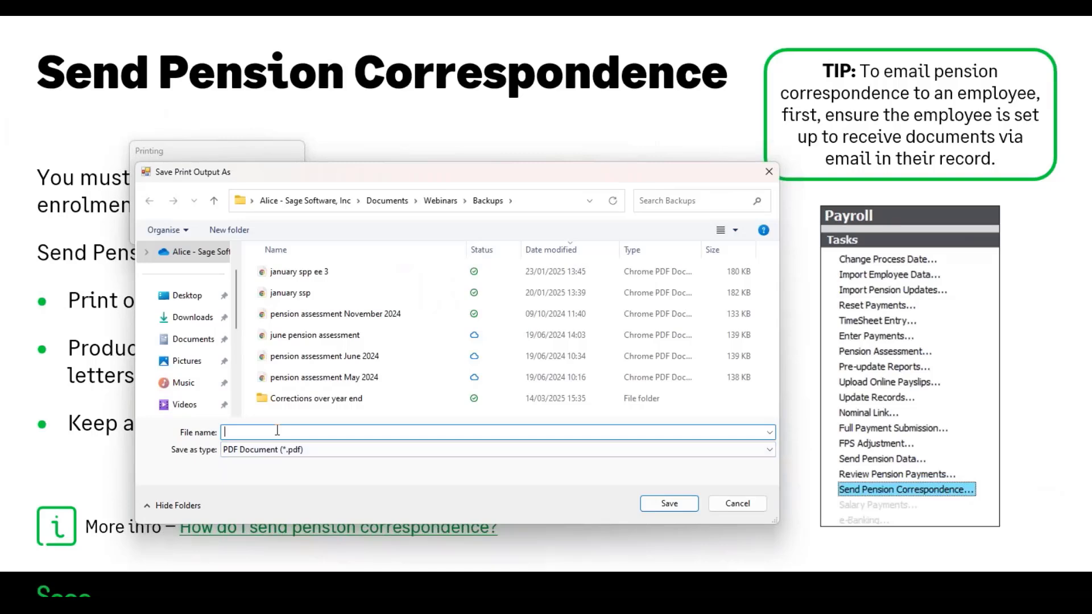
text(July pensop)
key(BackSpace)
key(BackSpace)
text(ion d)
key(BackSpace)
text(correspondence)
click(676, 504)
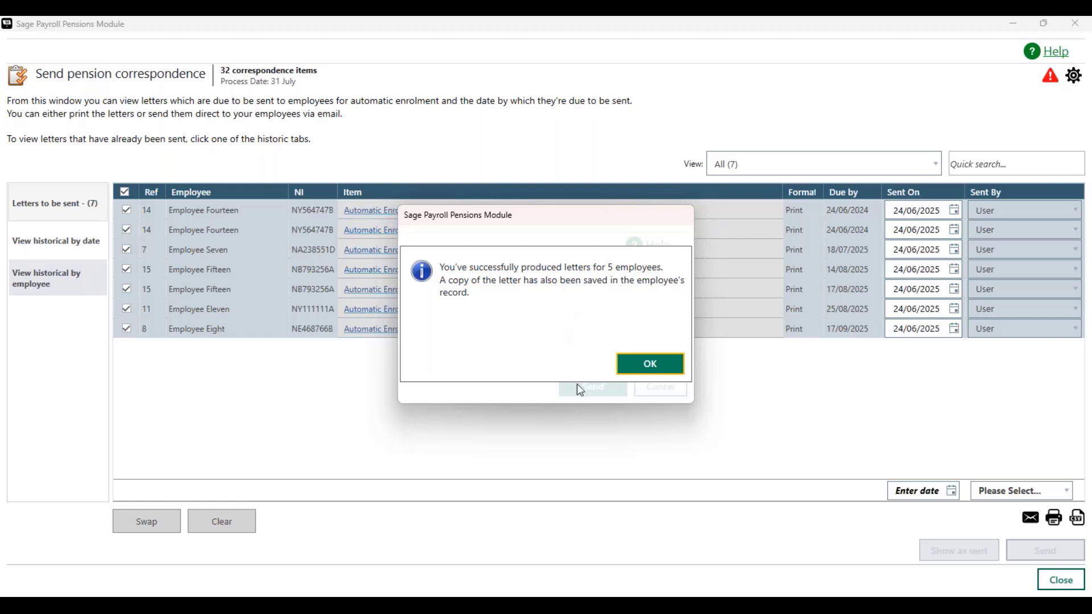
click(652, 367)
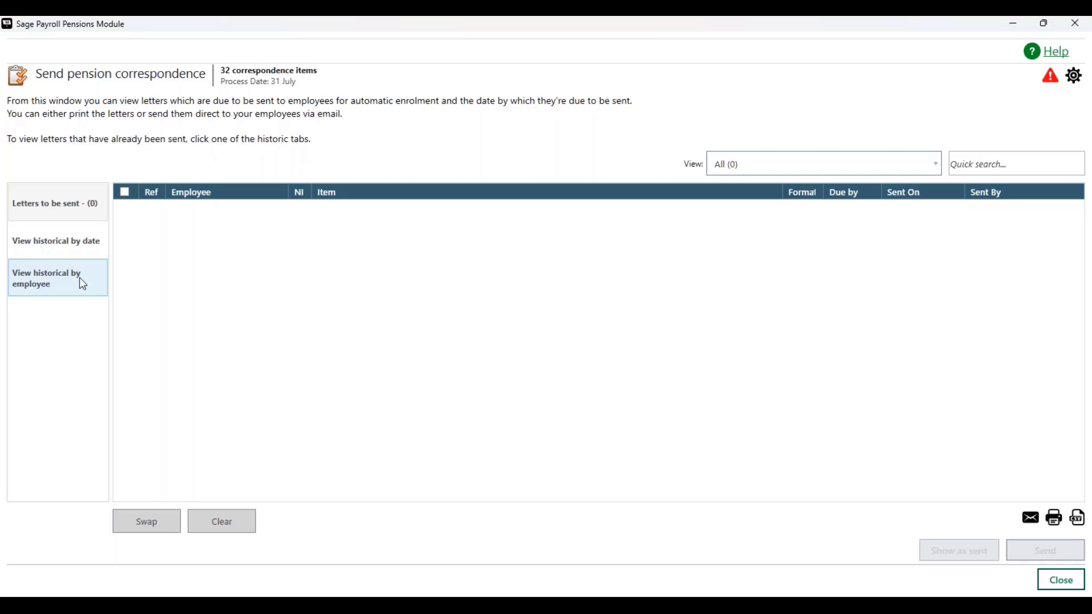
- Review the historical letters sent on 24/06/2025 and those for Employee Fifteen, and close the pension correspondence window
click(76, 242)
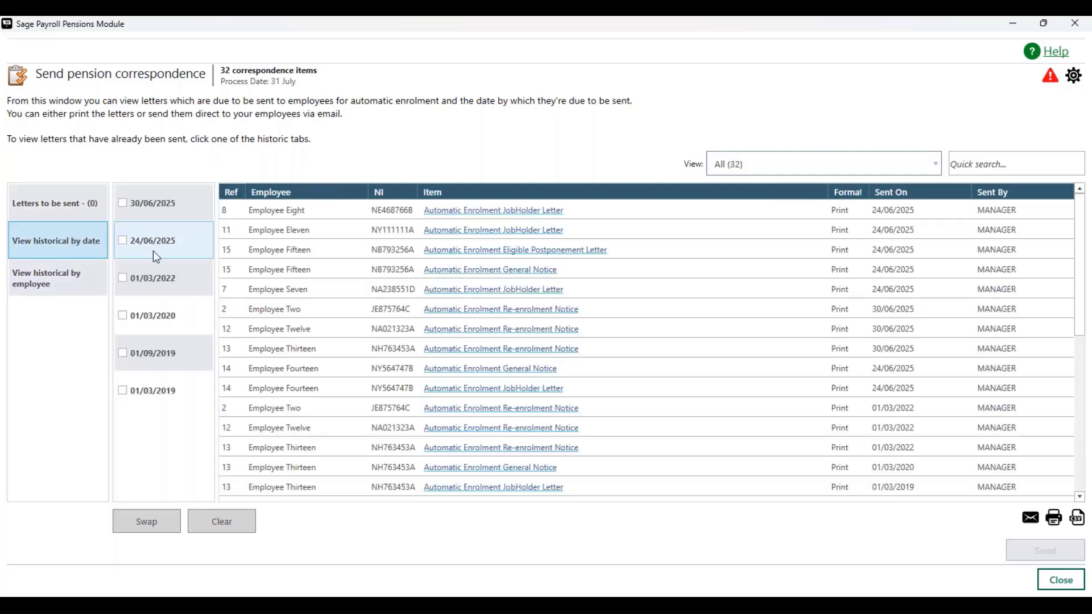
click(123, 240)
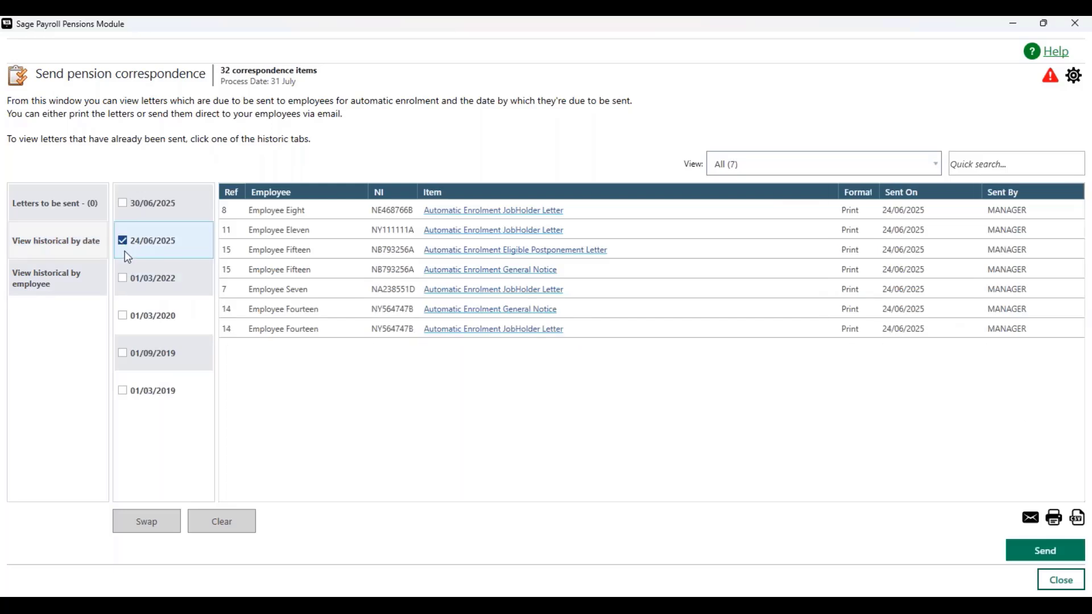
click(84, 282)
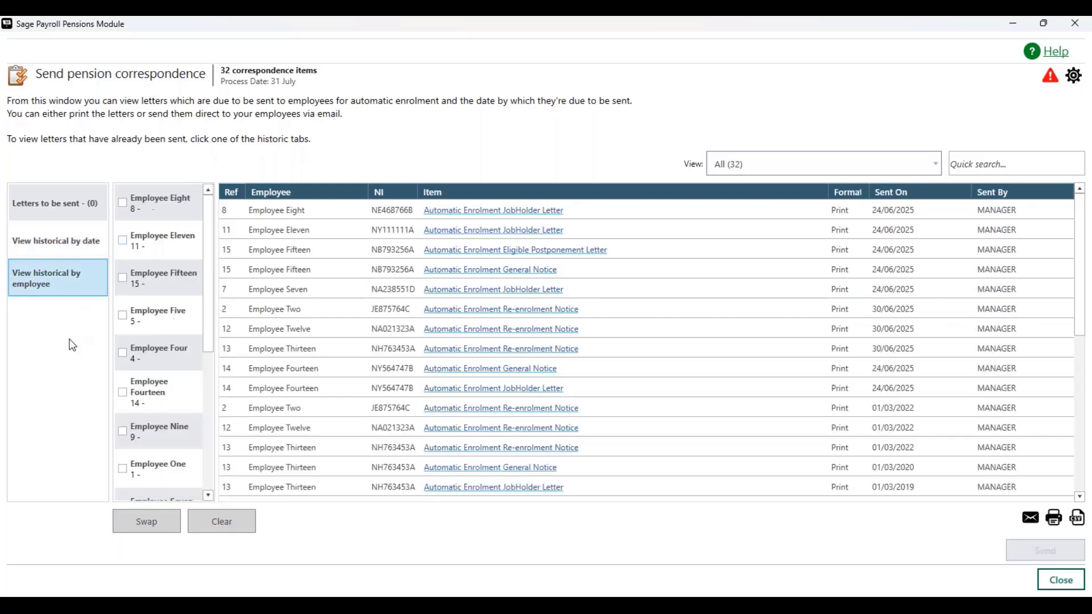
click(123, 278)
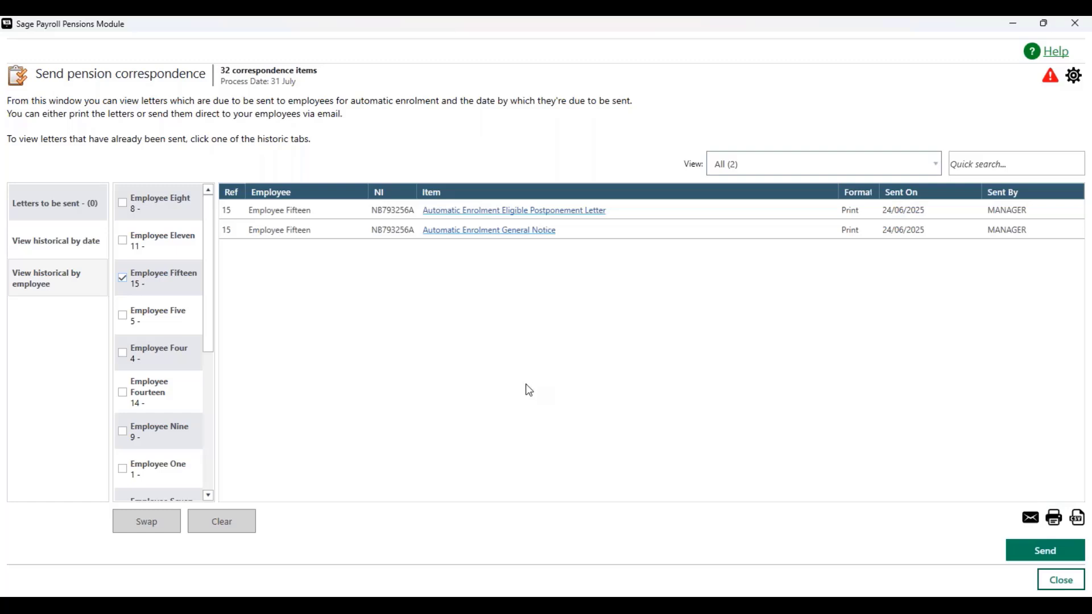
click(1062, 580)
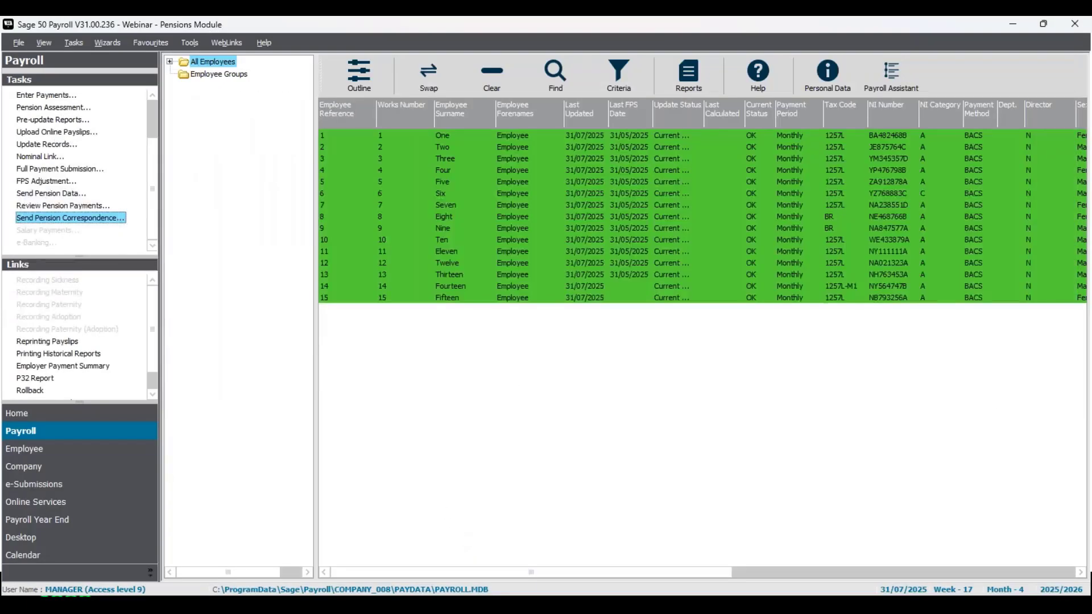